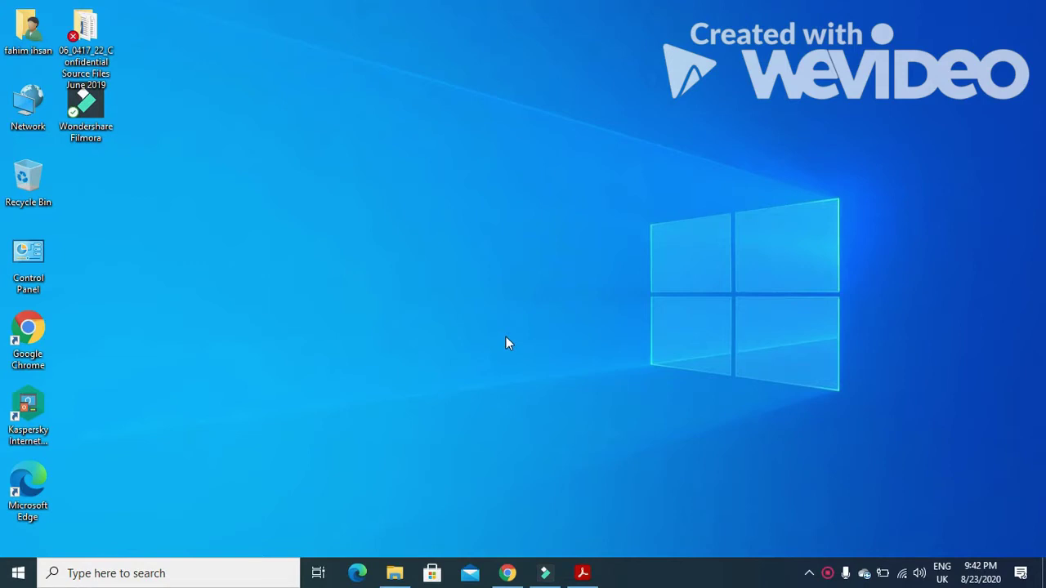
Scroll the exam PDF to Task 7 and highlight its layout instructions and question 35.
click(583, 572)
scroll(560, 441, down, 5)
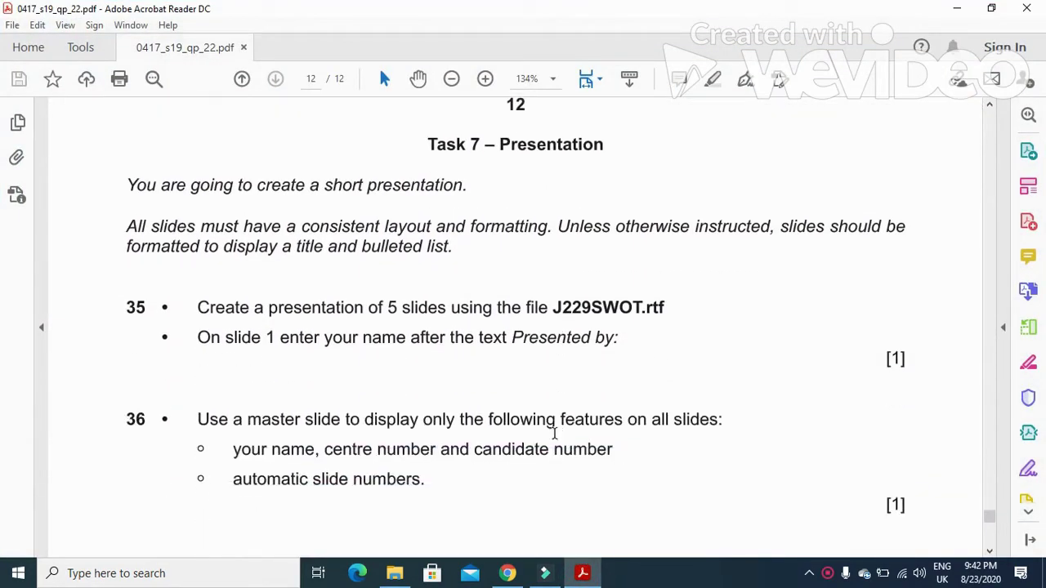
drag(117, 193, 412, 201)
drag(117, 229, 896, 226)
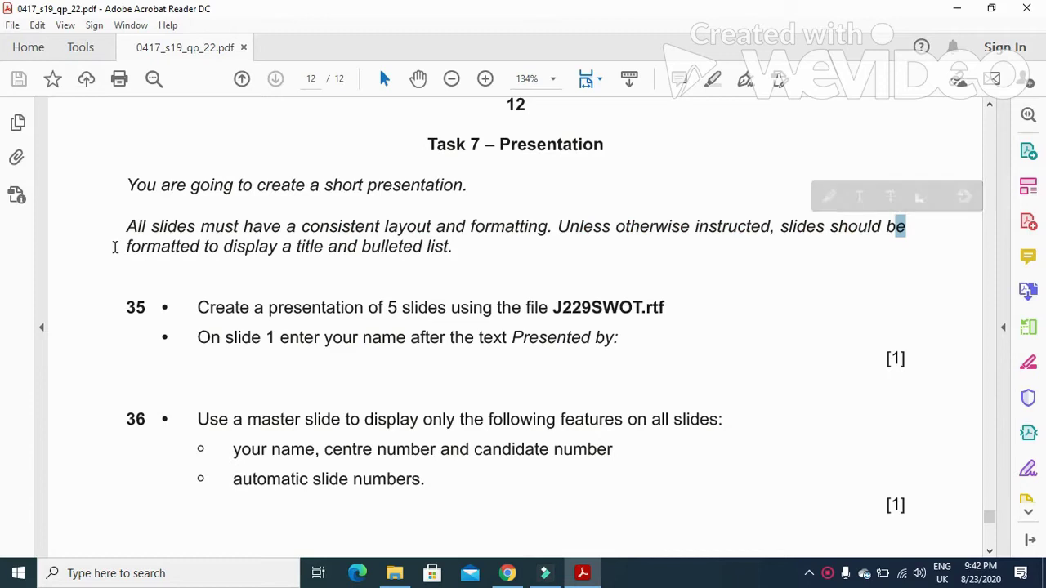
drag(121, 246, 466, 248)
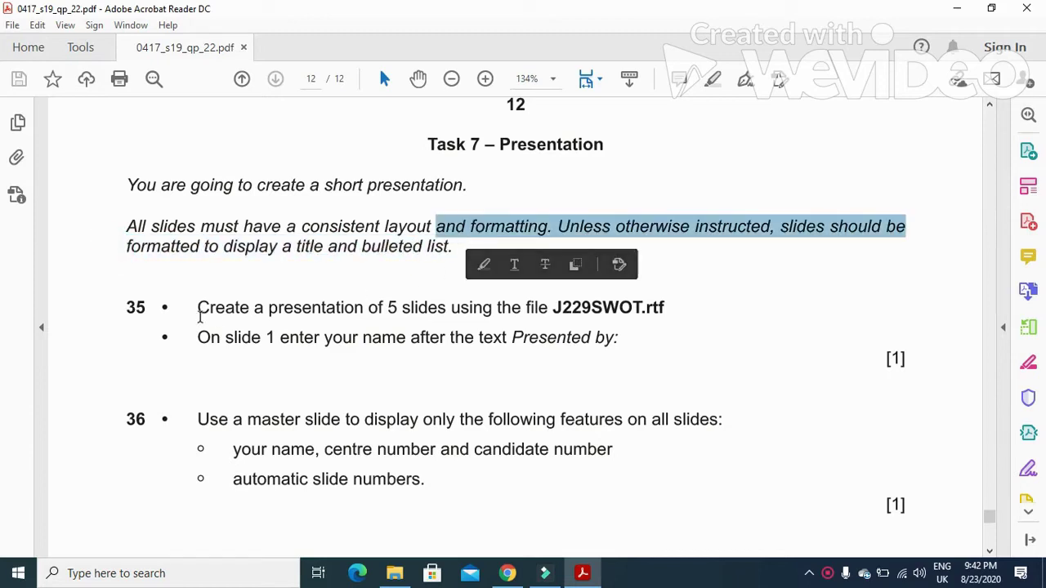
drag(196, 307, 546, 309)
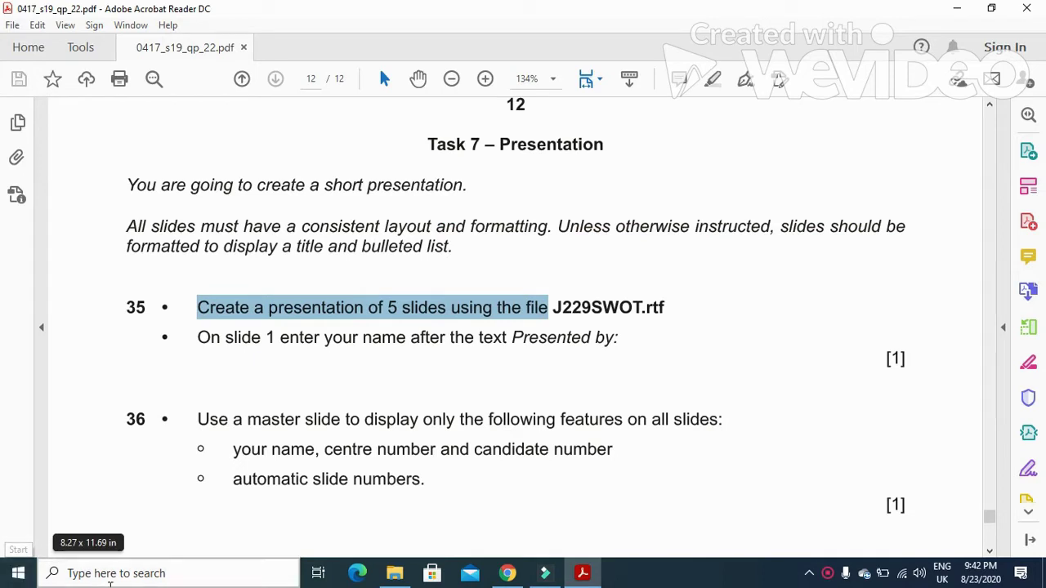
Launch PowerPoint 2016 from a taskbar search for 'pre' and start a blank presentation.
click(122, 575)
text(pre)
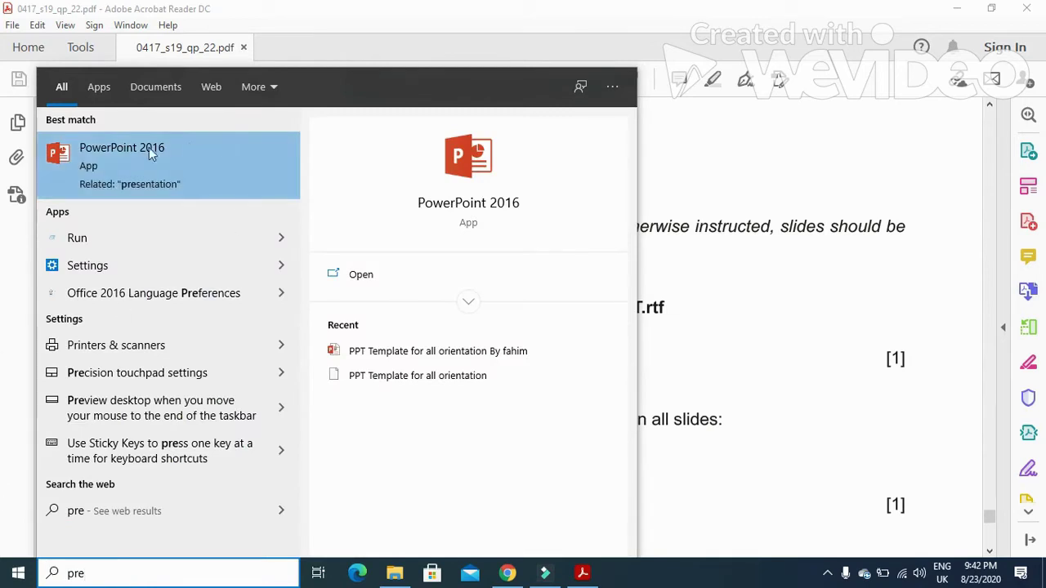
click(137, 157)
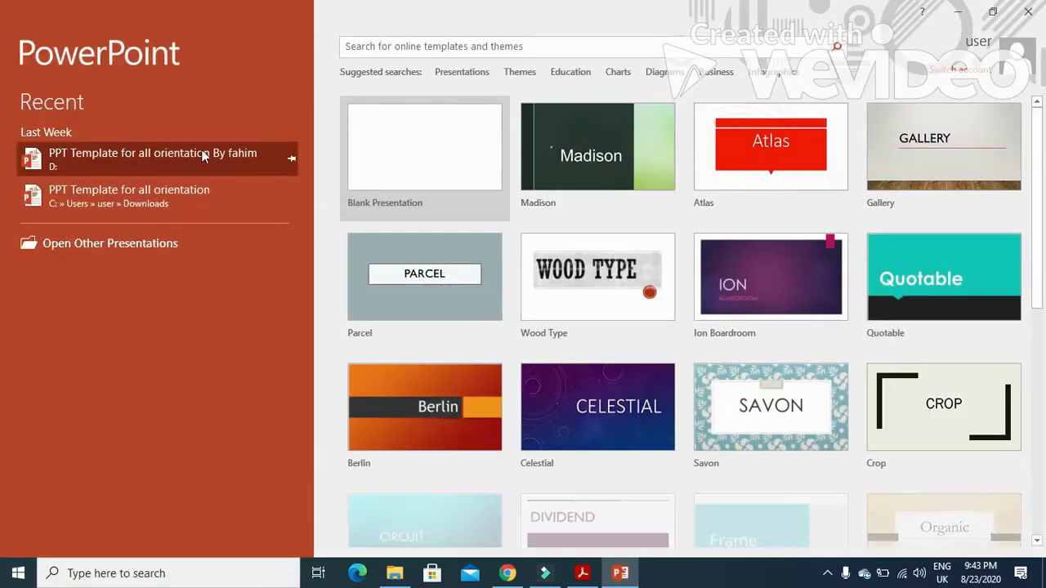
click(397, 159)
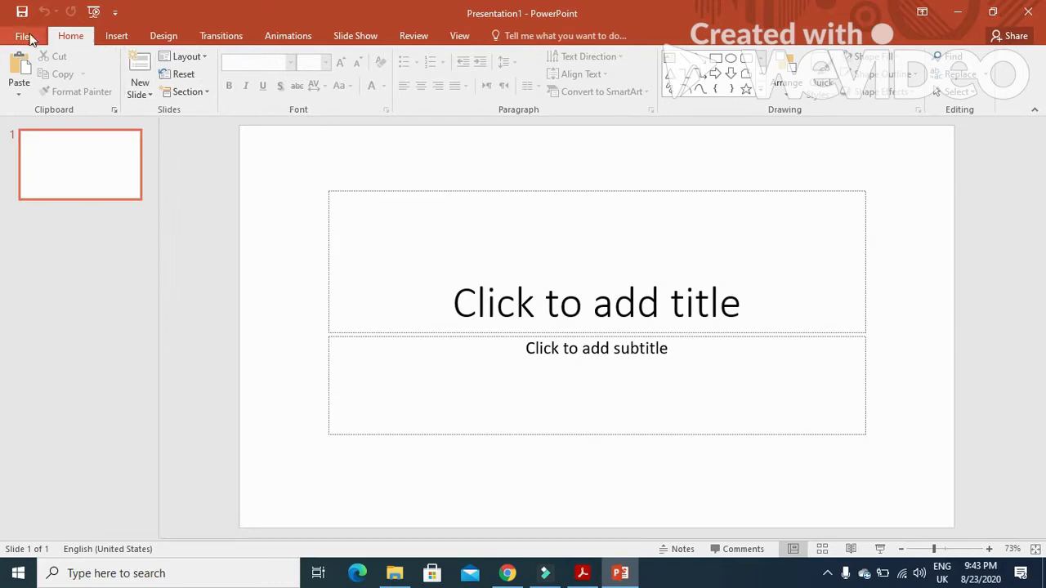
Browse the Desktop's confidential source files folder, showing All Files, and select J229SWOT.
click(21, 38)
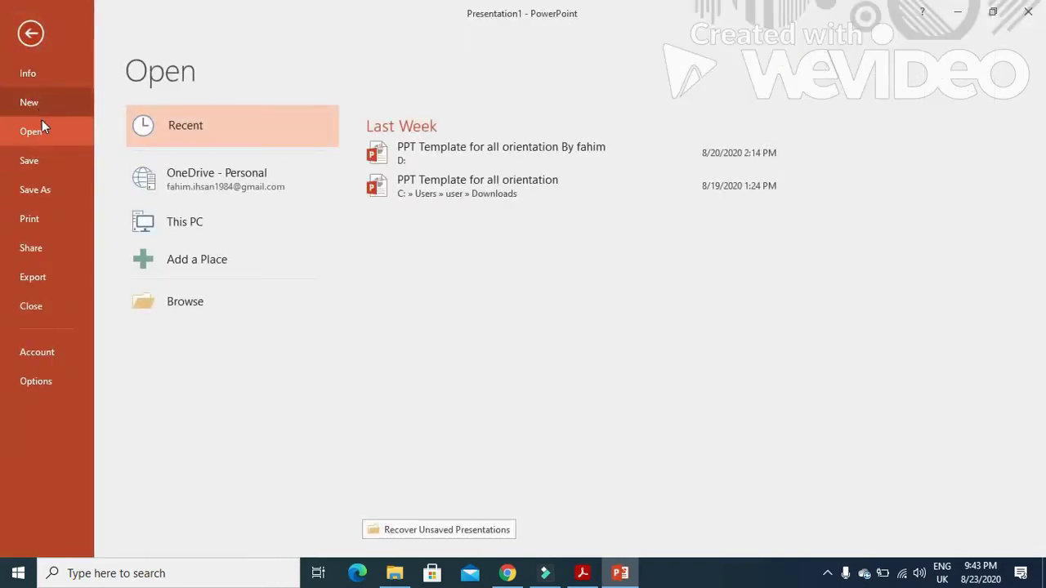
click(181, 304)
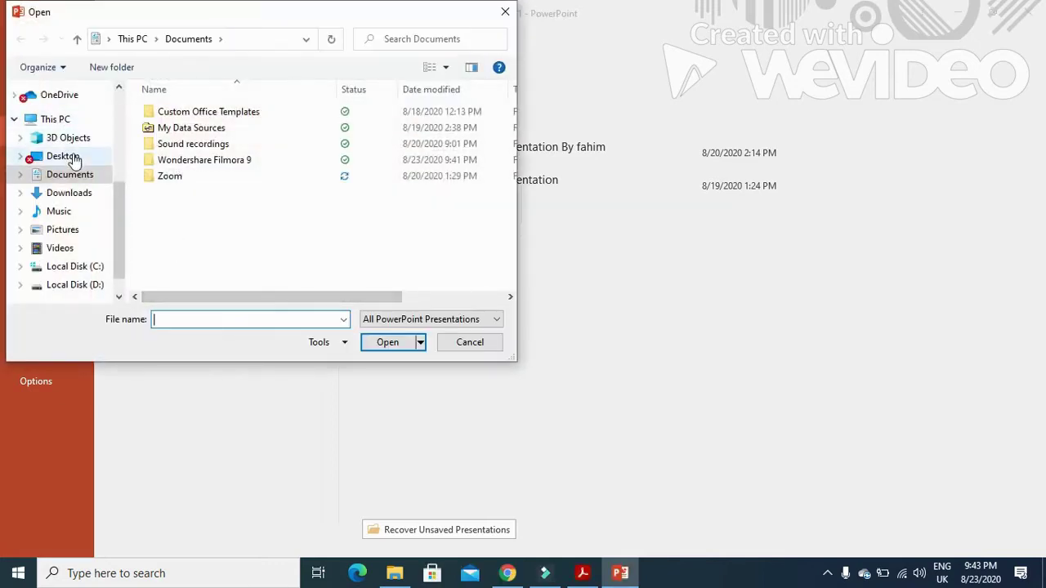
click(64, 156)
click(240, 119)
double_click(239, 119)
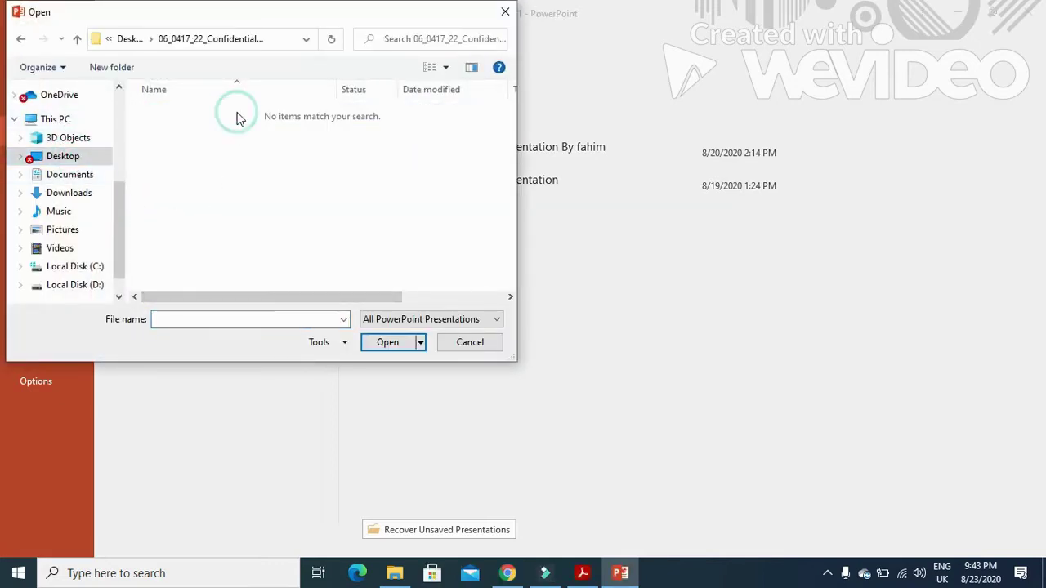
click(401, 321)
click(380, 333)
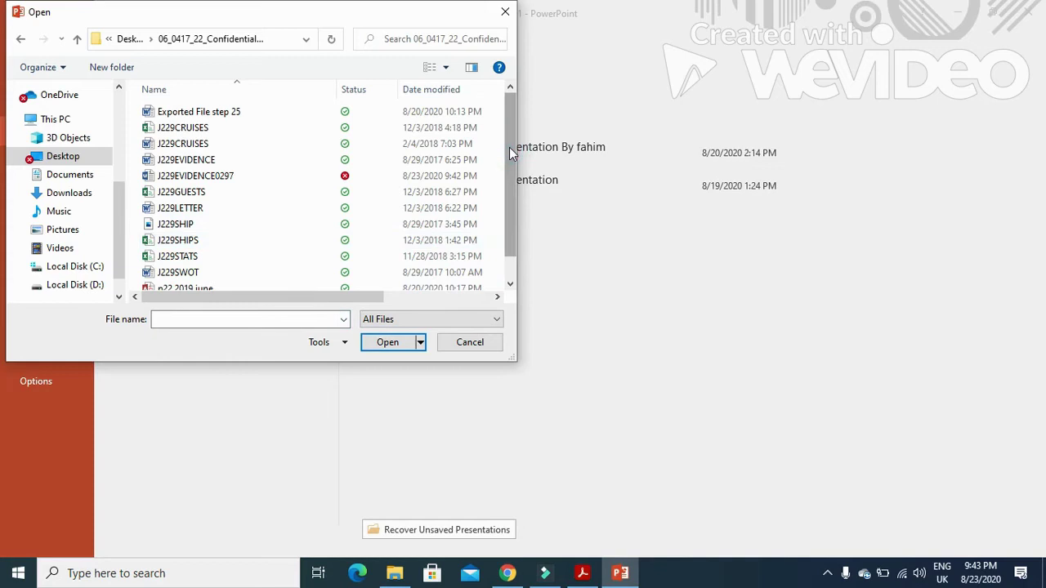
drag(509, 149, 509, 157)
click(178, 260)
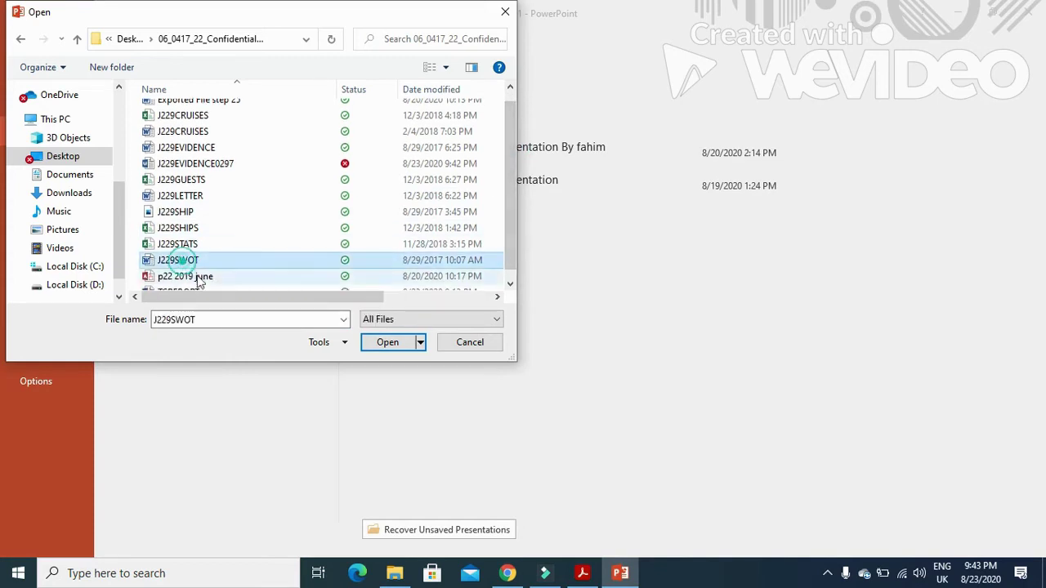
Open J229SWOT.rtf and read the exam's instruction to add a name on slide 1.
click(381, 341)
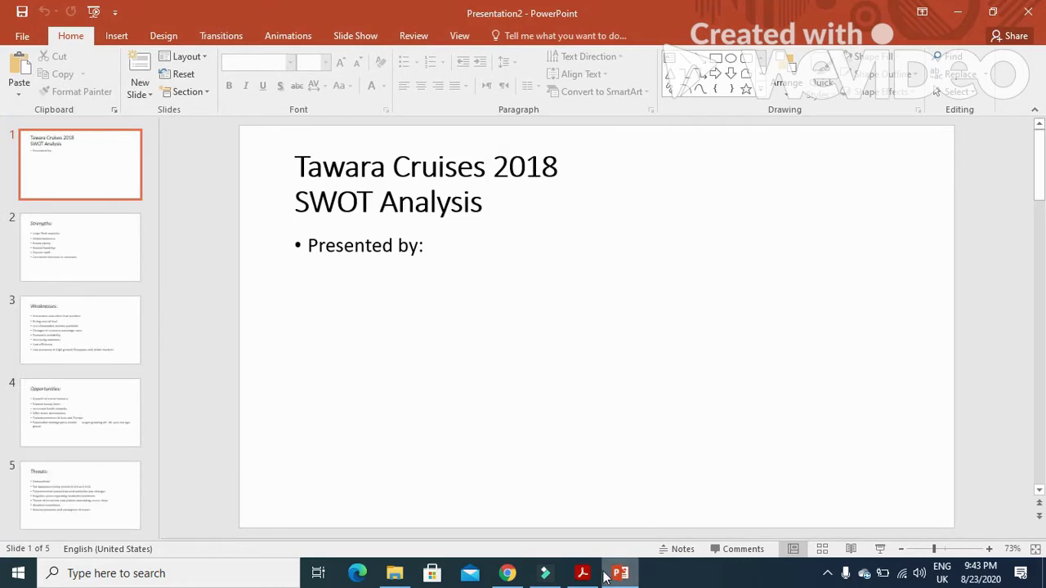
click(582, 573)
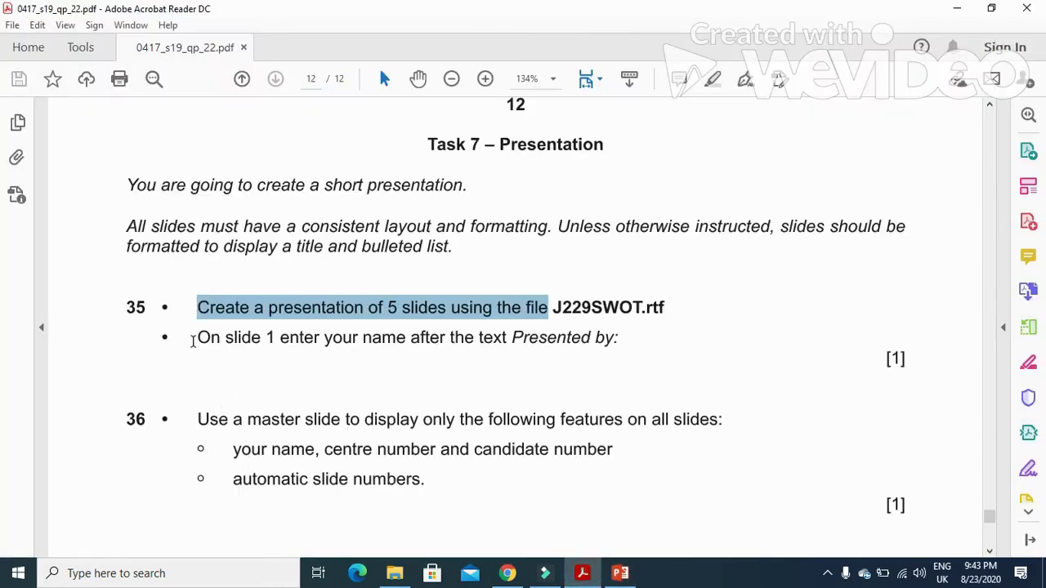
drag(193, 341, 620, 341)
Start typing the presenter's name after 'Presented by:' on slide 1, fixing its capitalisation.
click(585, 562)
click(423, 249)
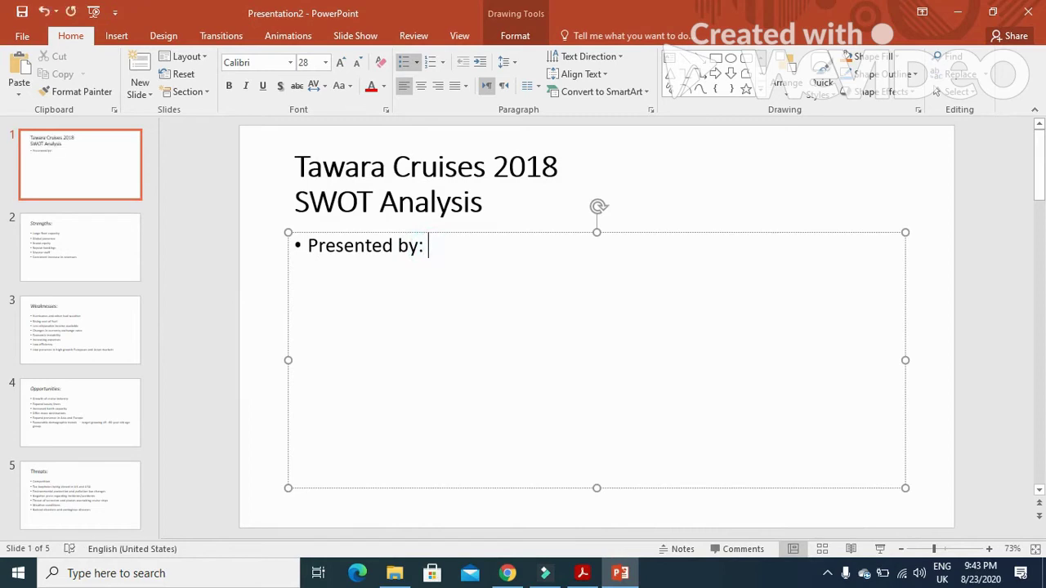
text(Fahim IHSA)
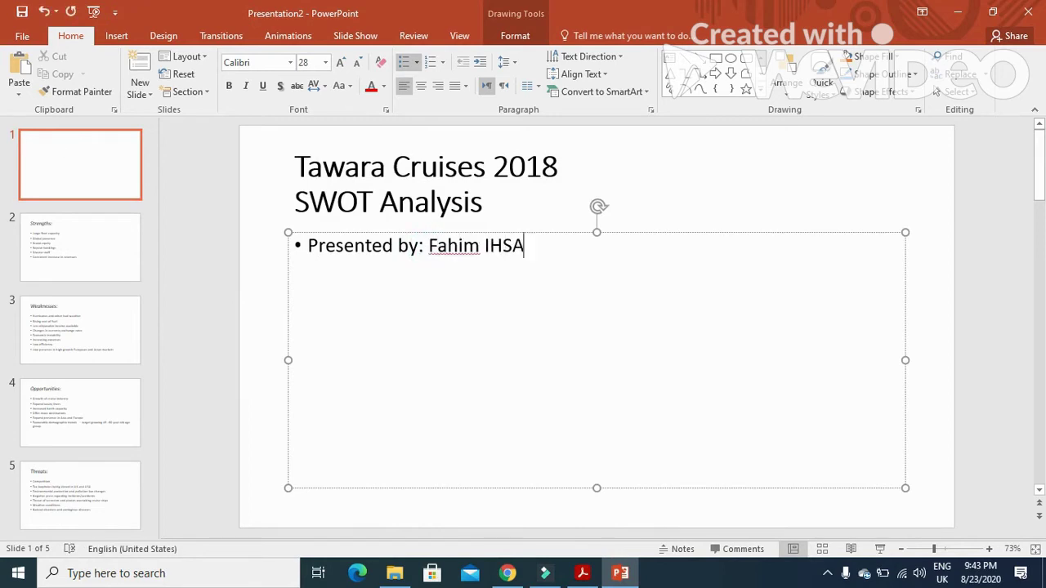
key(BackSpace)
key(BackSpace)
key(BackSpace)
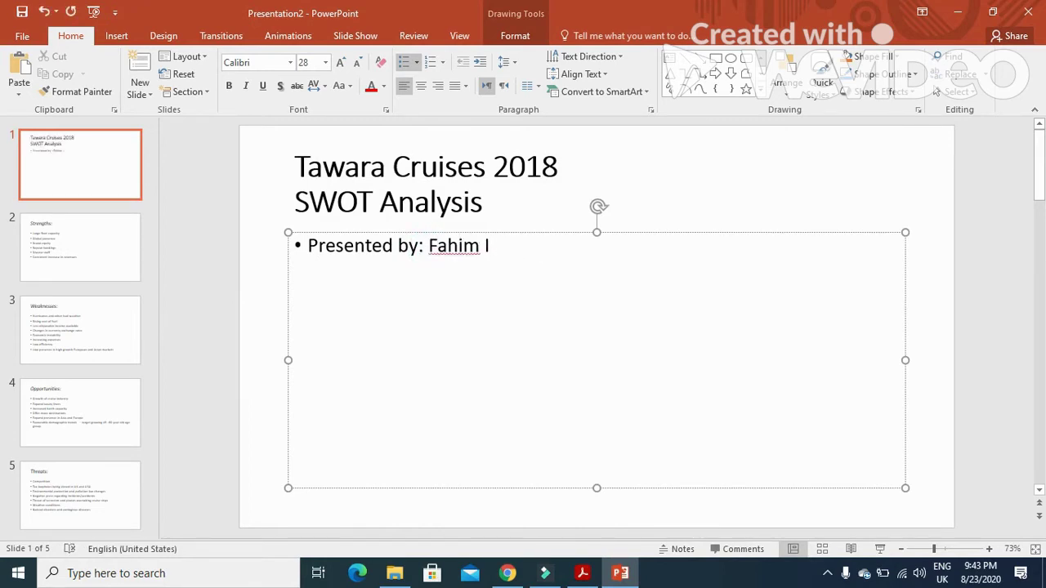
Finish the presenter's name, then read question 36's master footer and slide number requirements.
text(hsan)
click(582, 573)
scroll(366, 393, down, 2)
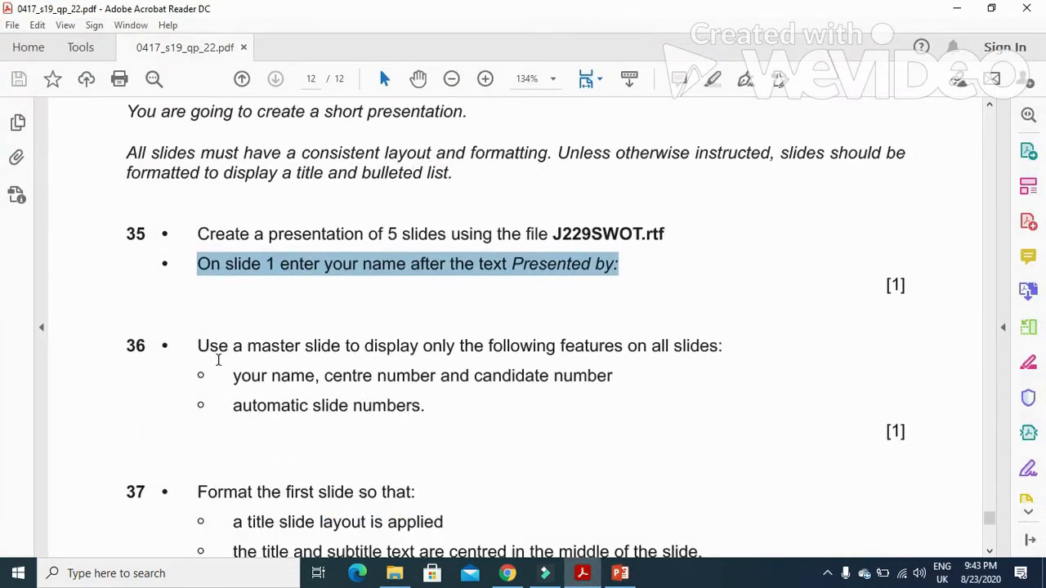
drag(198, 346, 727, 355)
scroll(672, 416, down, 1)
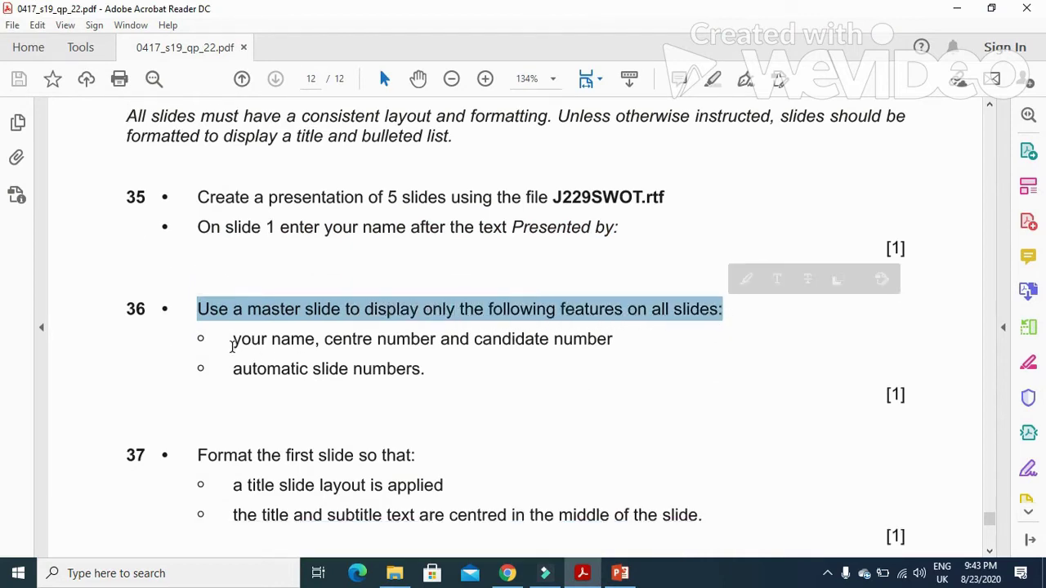
drag(232, 344, 590, 349)
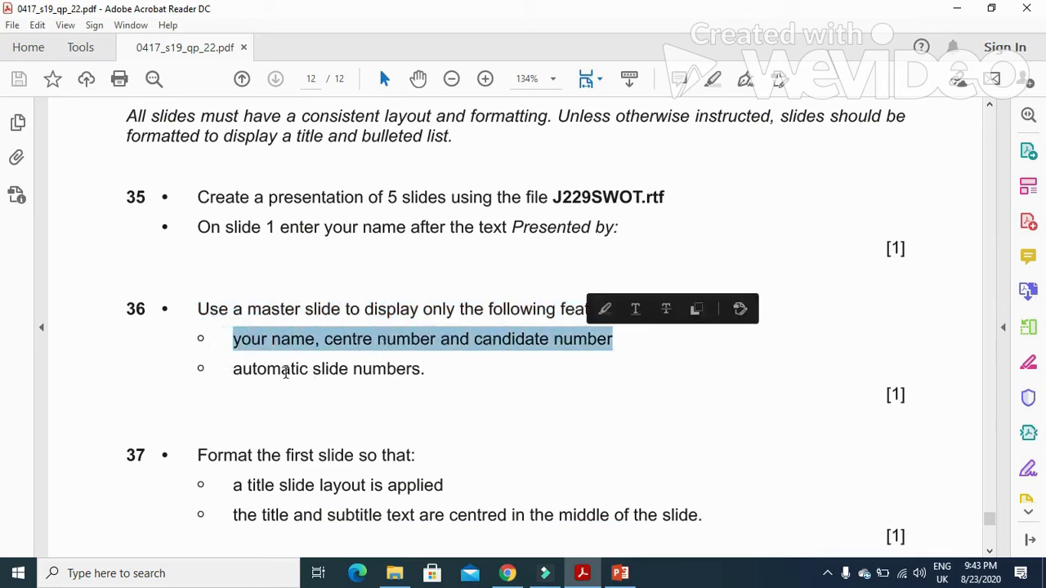
drag(231, 373, 426, 372)
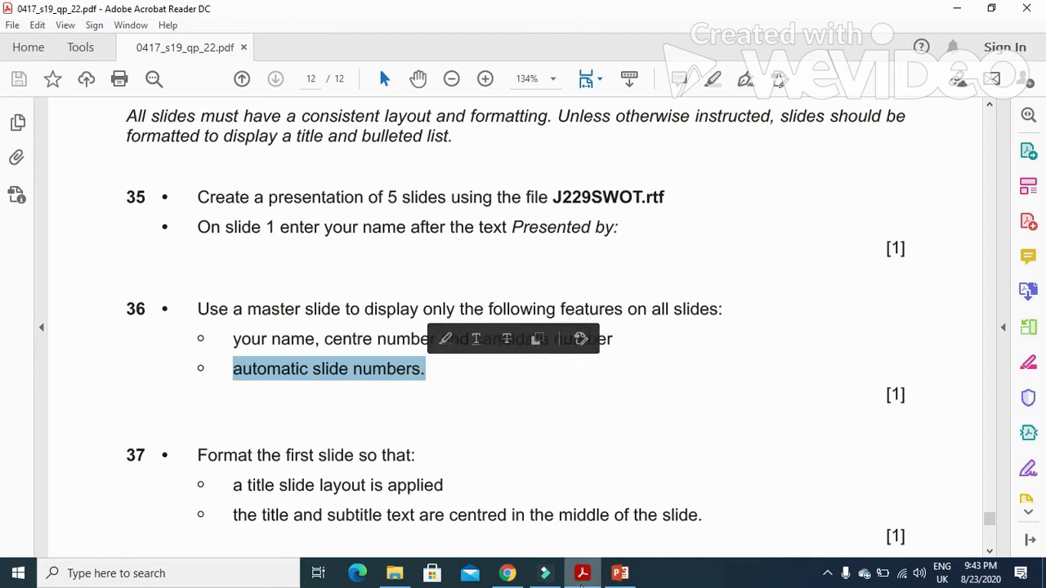
Switch to Slide Master view and select the top-level master slide.
click(581, 576)
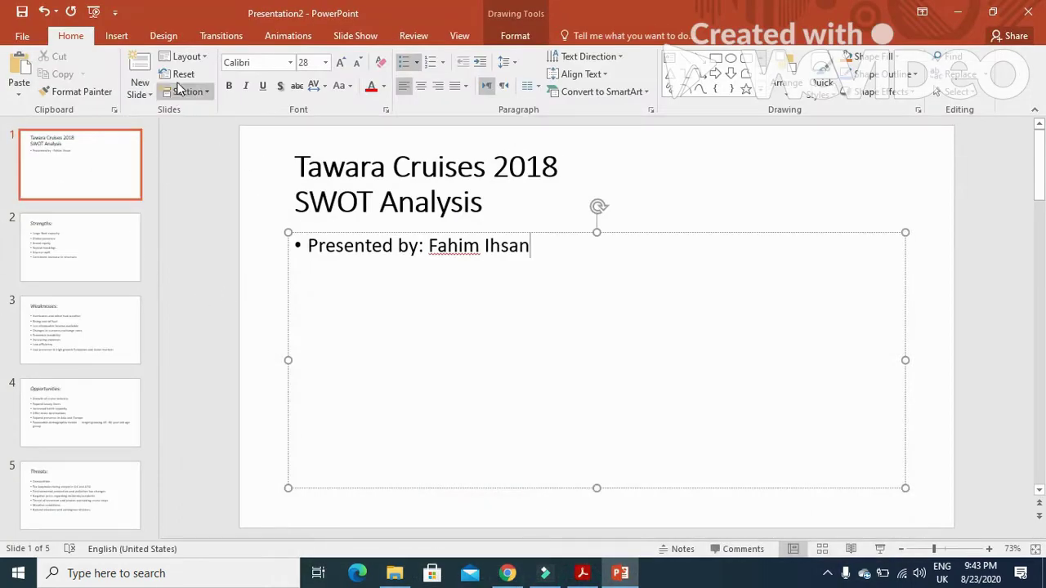
click(456, 39)
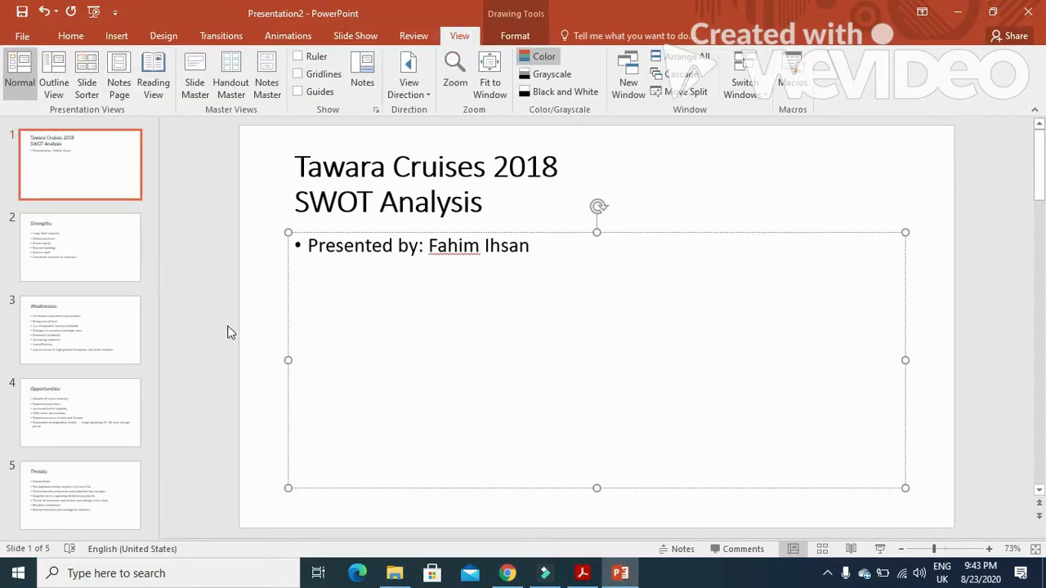
click(192, 85)
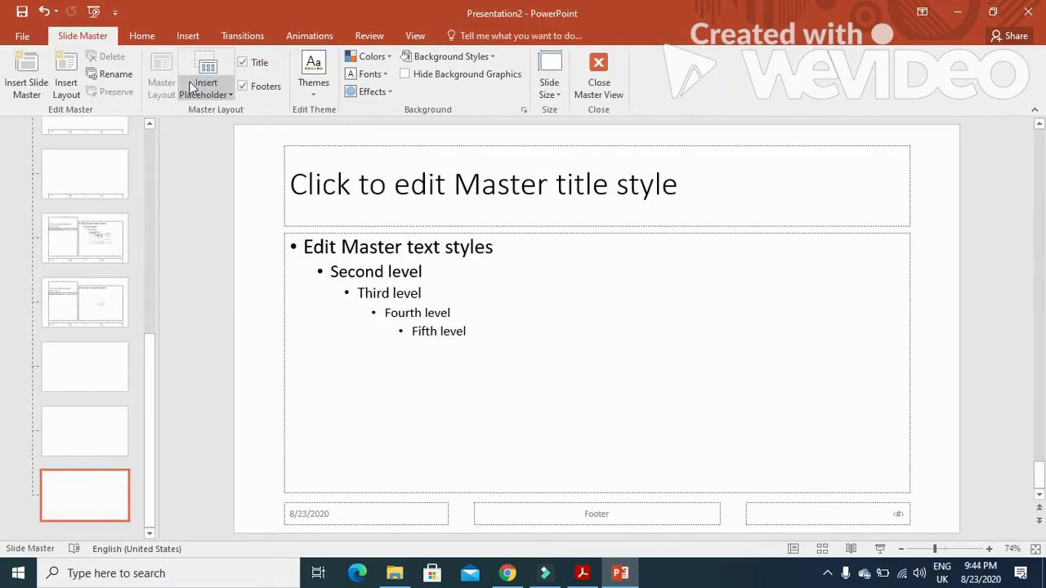
drag(148, 360, 145, 131)
click(79, 163)
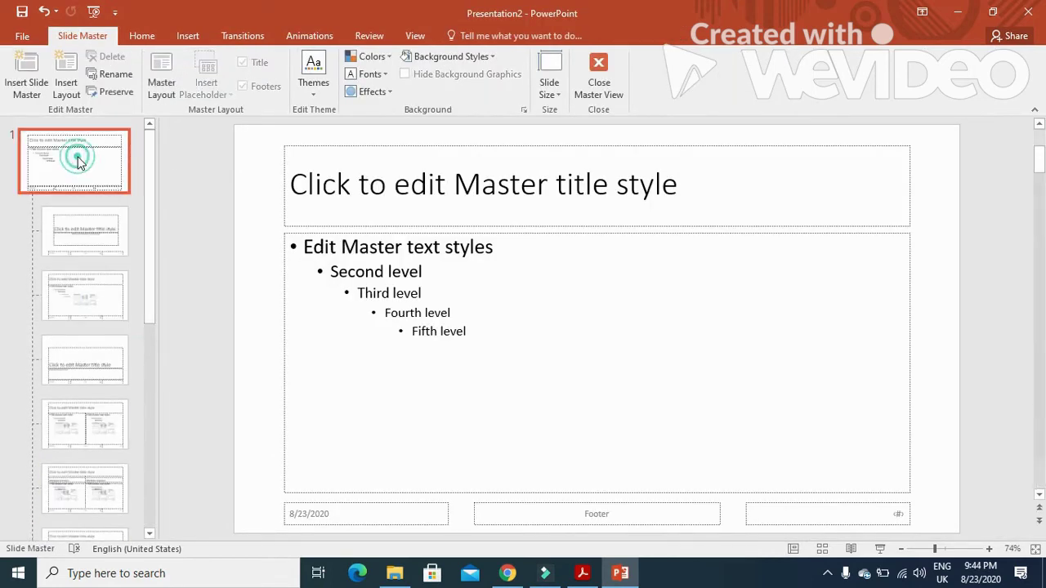
Enter the candidate's name, centre and candidate numbers in the master footer and delete the date placeholder.
click(625, 511)
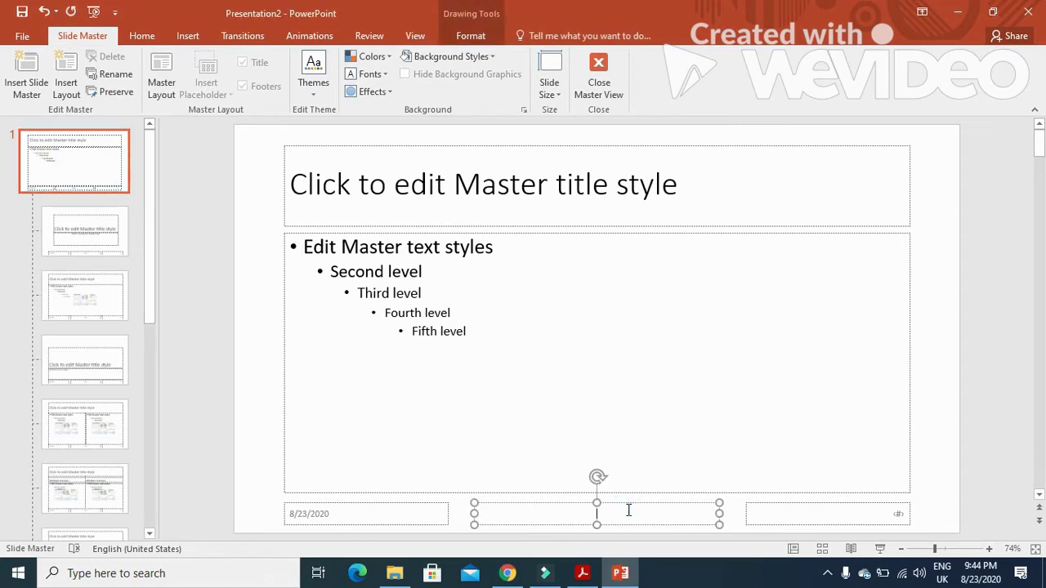
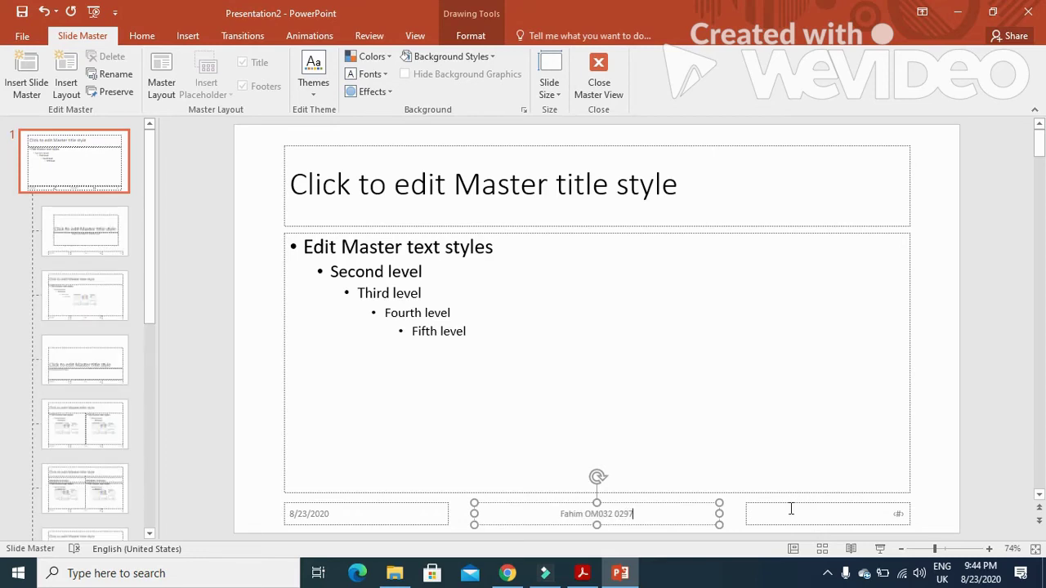
double_click(326, 504)
key(BackSpace)
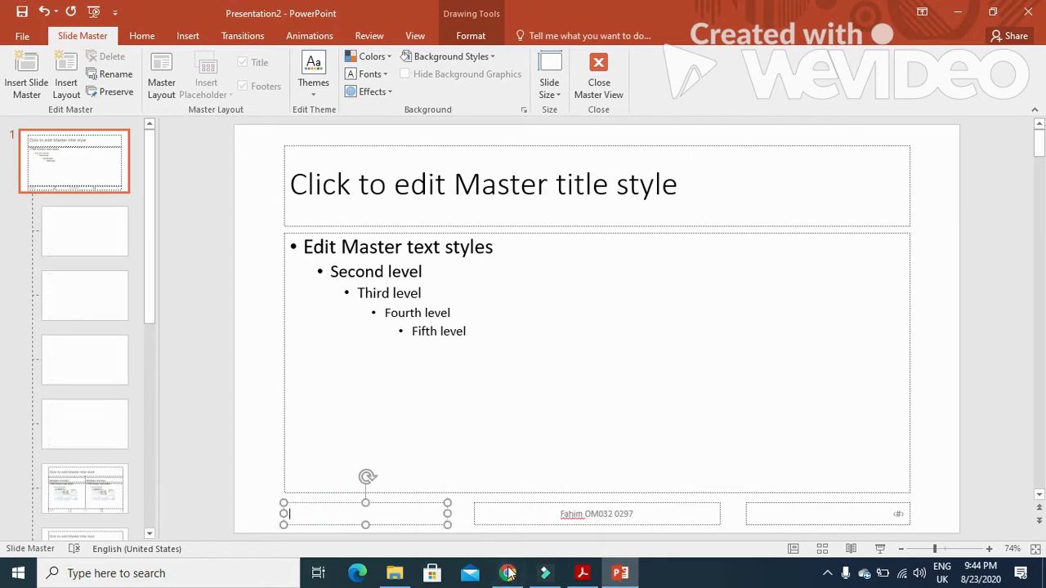
click(428, 501)
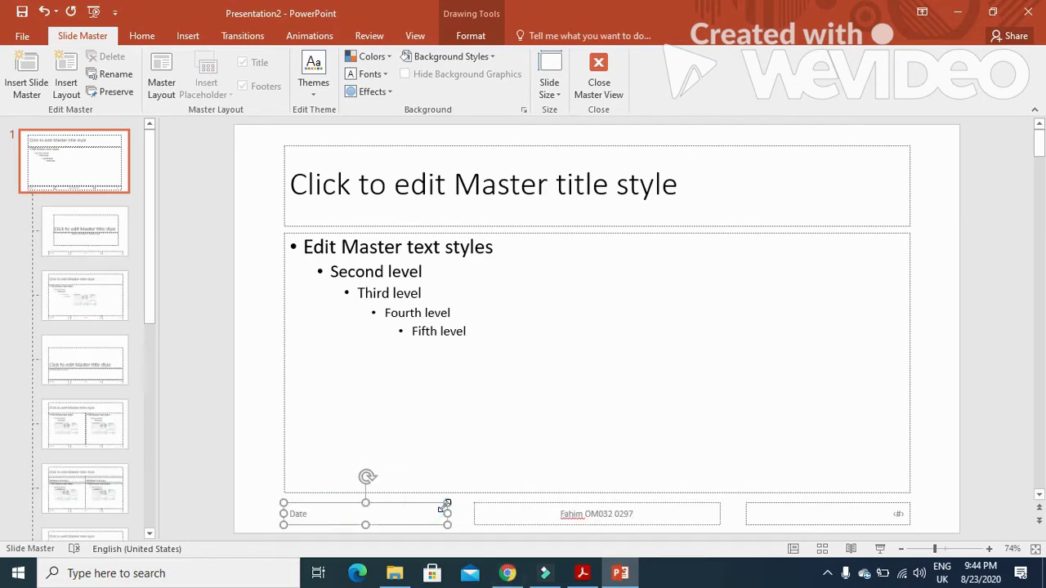
key(Delete)
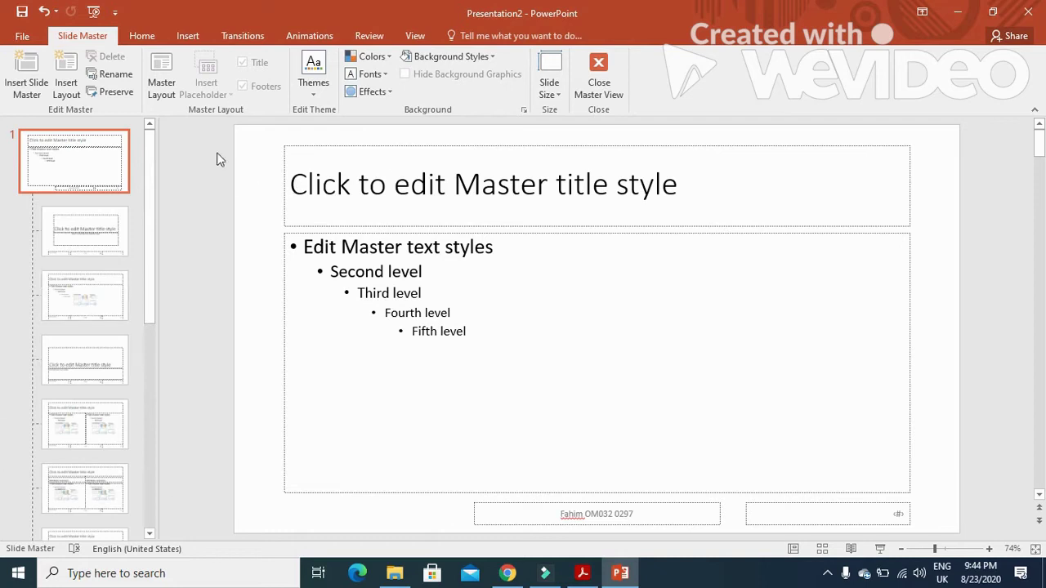
Apply slide numbers and the footer to all slides, then return to Normal view.
click(191, 39)
click(627, 95)
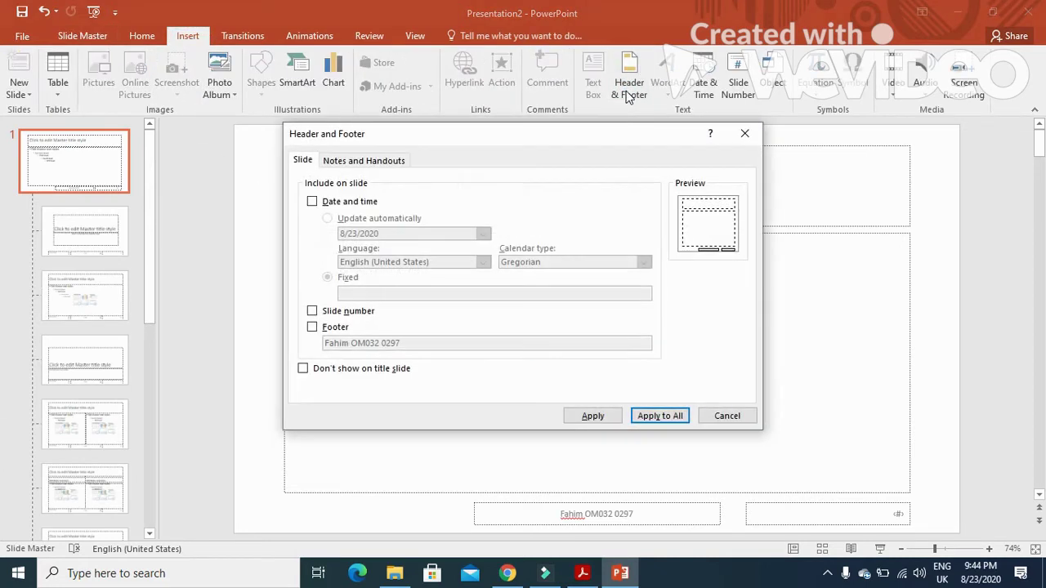
click(313, 313)
click(312, 328)
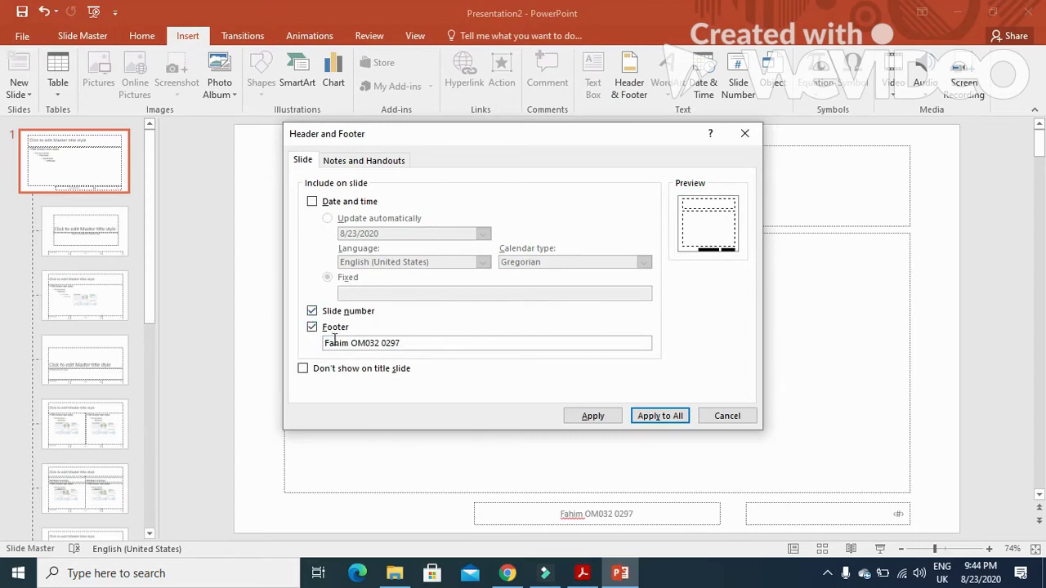
click(312, 328)
click(312, 311)
click(312, 327)
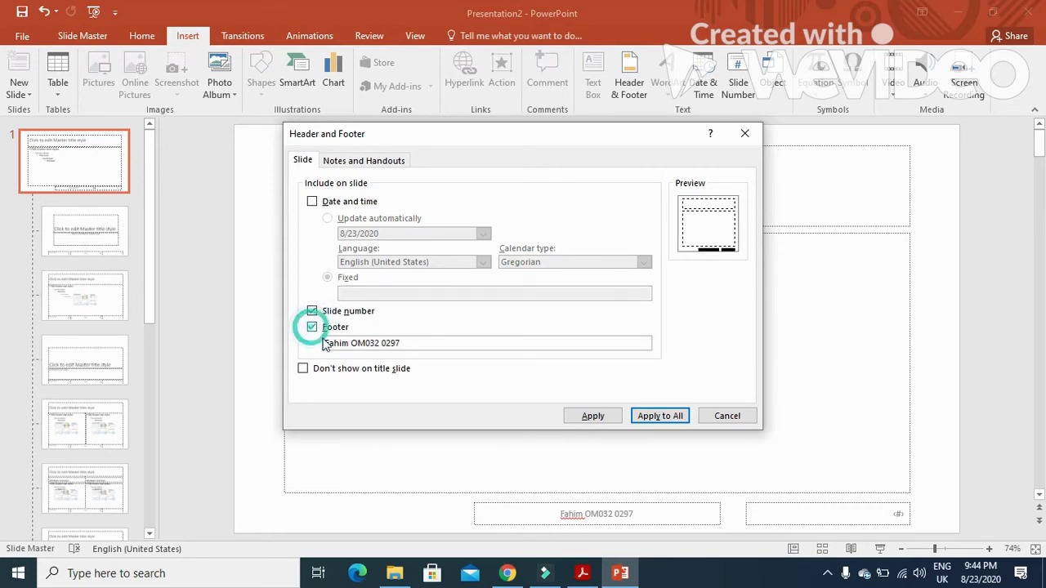
click(662, 417)
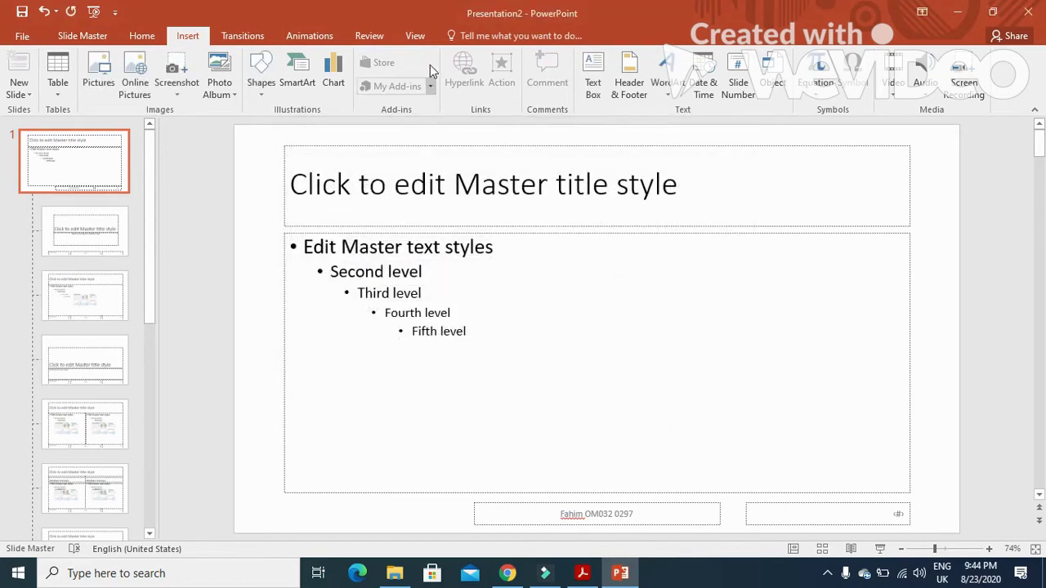
click(415, 35)
click(28, 64)
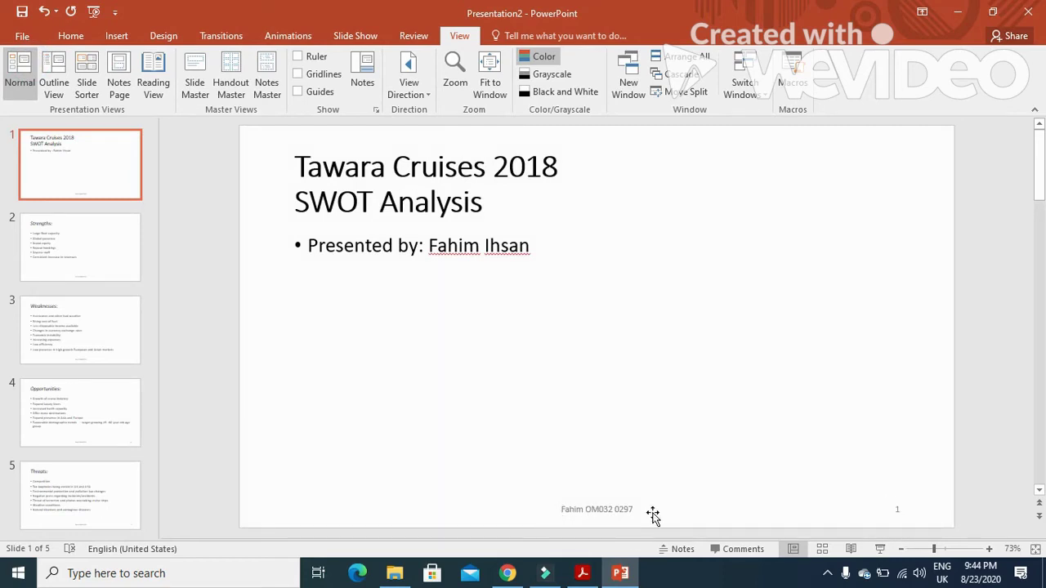
Read the exam's instruction to give the first slide the Title Slide layout.
click(583, 573)
scroll(408, 397, down, 4)
drag(199, 280, 384, 285)
drag(232, 302, 445, 304)
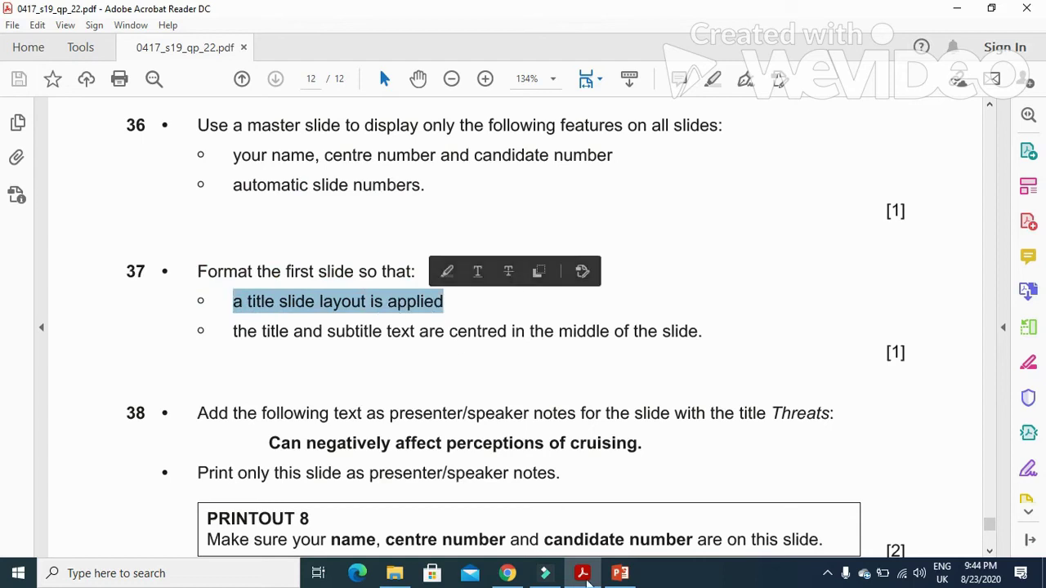
Apply the Title Slide layout to slide 1.
click(585, 575)
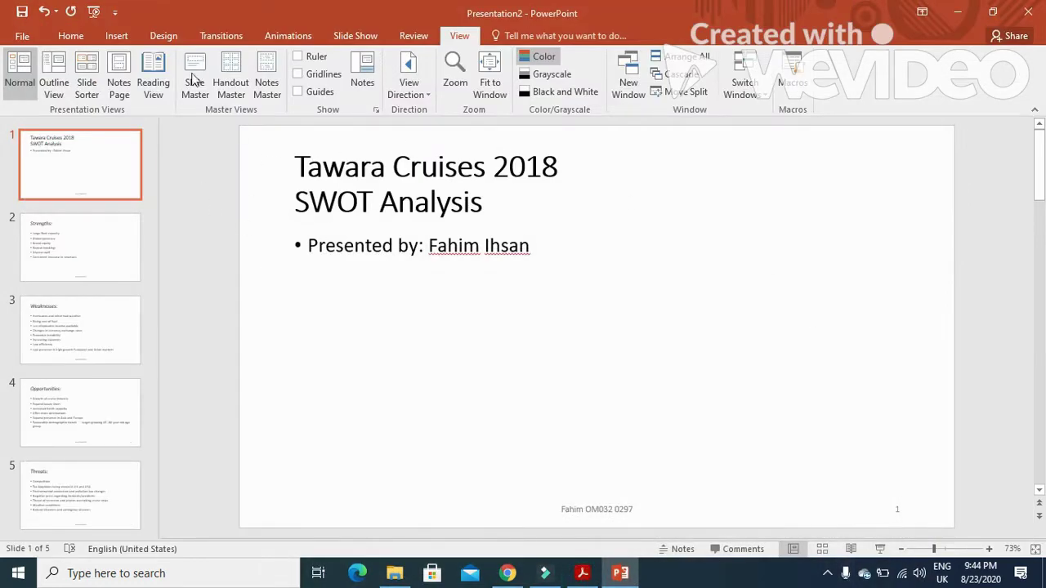
click(71, 37)
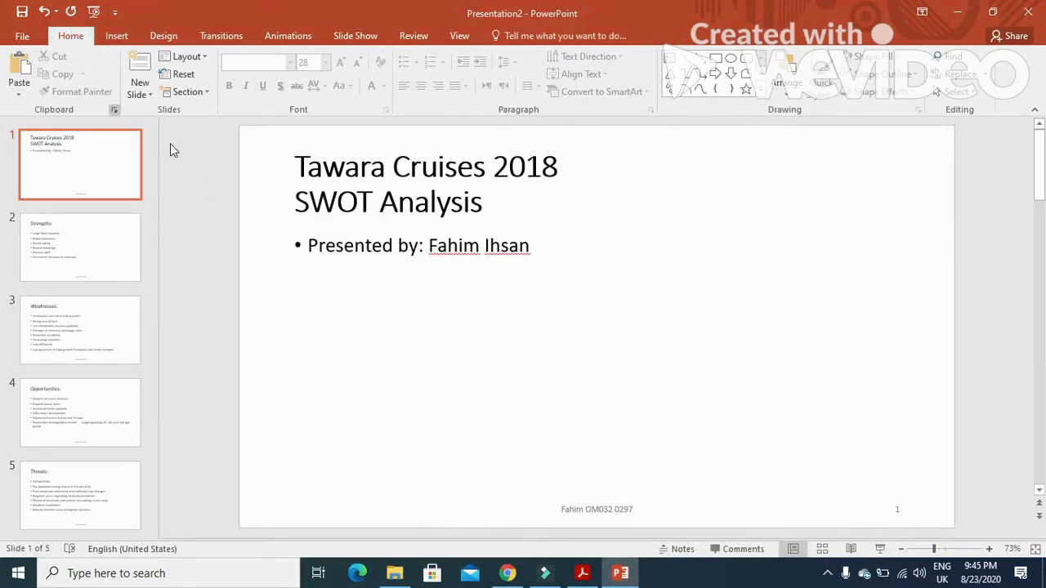
click(204, 59)
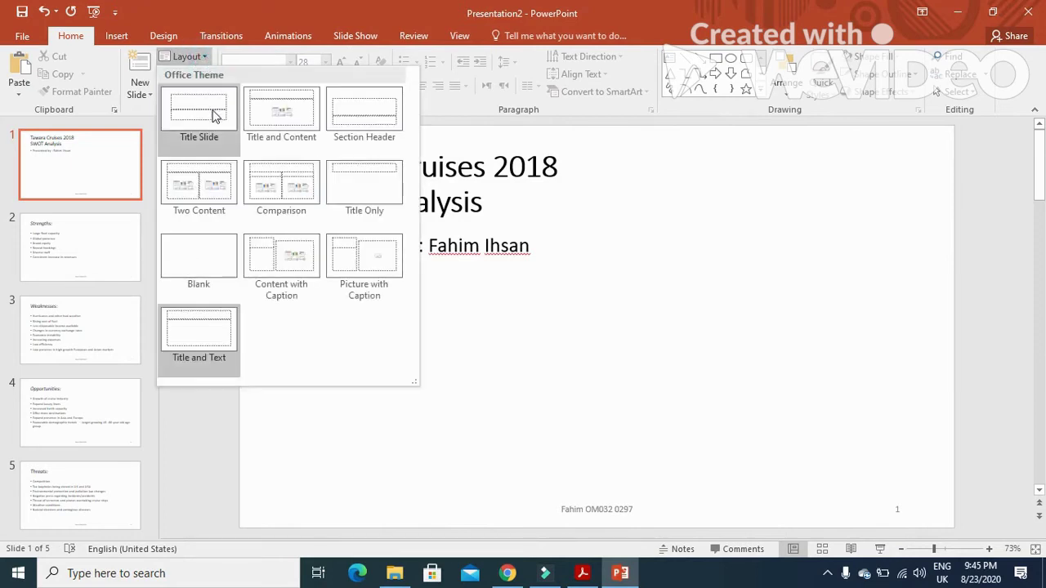
click(211, 114)
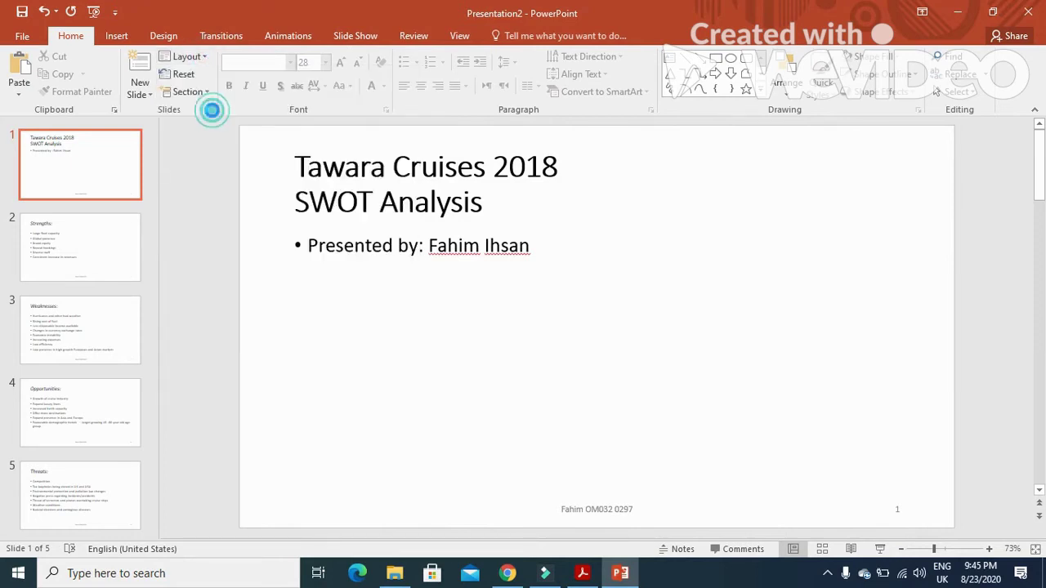
Select the question 38 speaker-notes sentence 'Can negatively affect perceptions of cruising.' in the exam PDF.
click(582, 573)
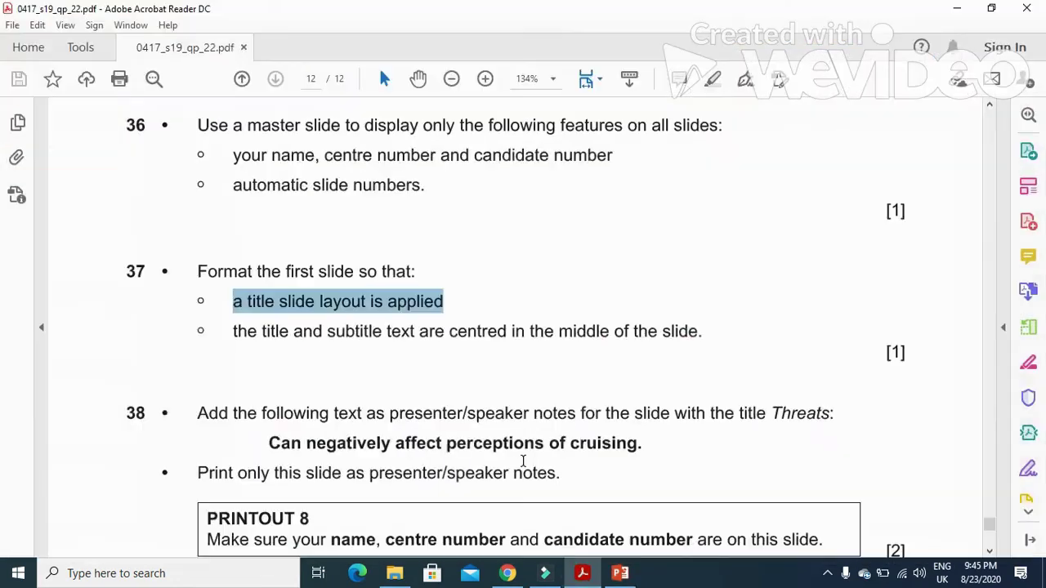
drag(198, 339, 845, 350)
drag(269, 370, 569, 377)
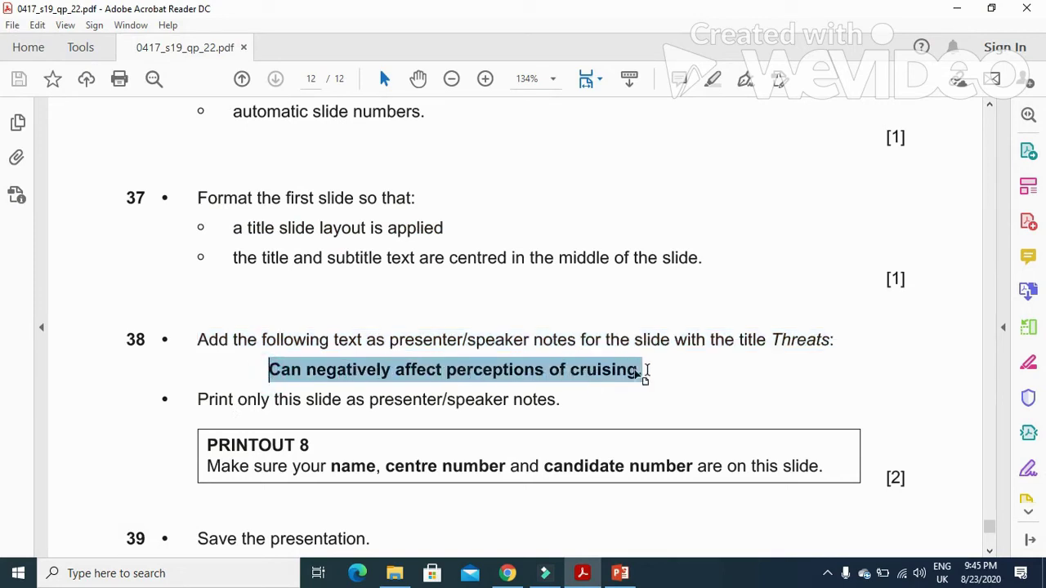
drag(641, 369, 641, 370)
key(ctrl+c)
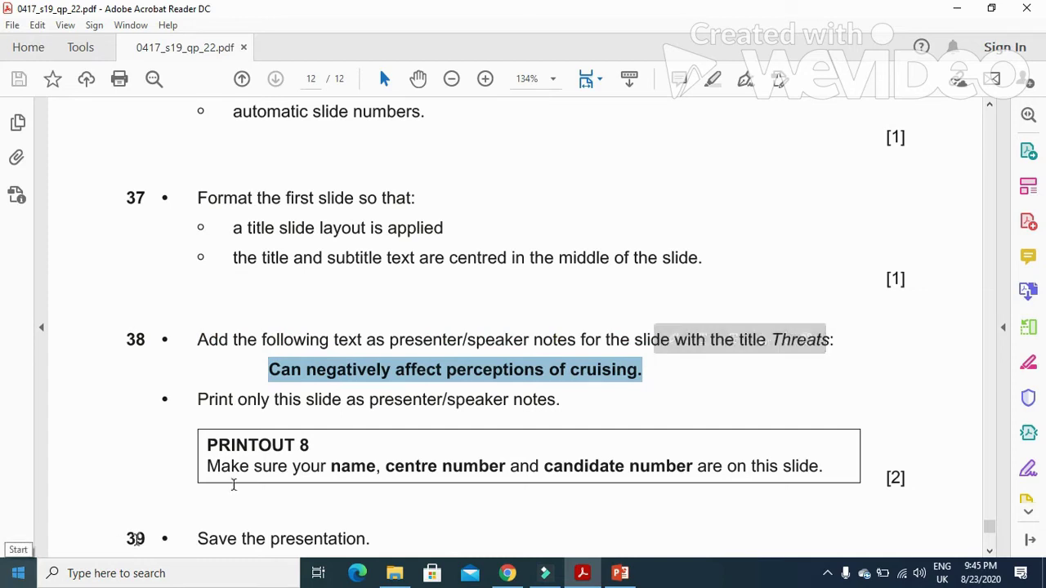
Paste 'Can negatively affect perceptions of cruising.' into slide 5's notes in Notes Page view.
click(621, 574)
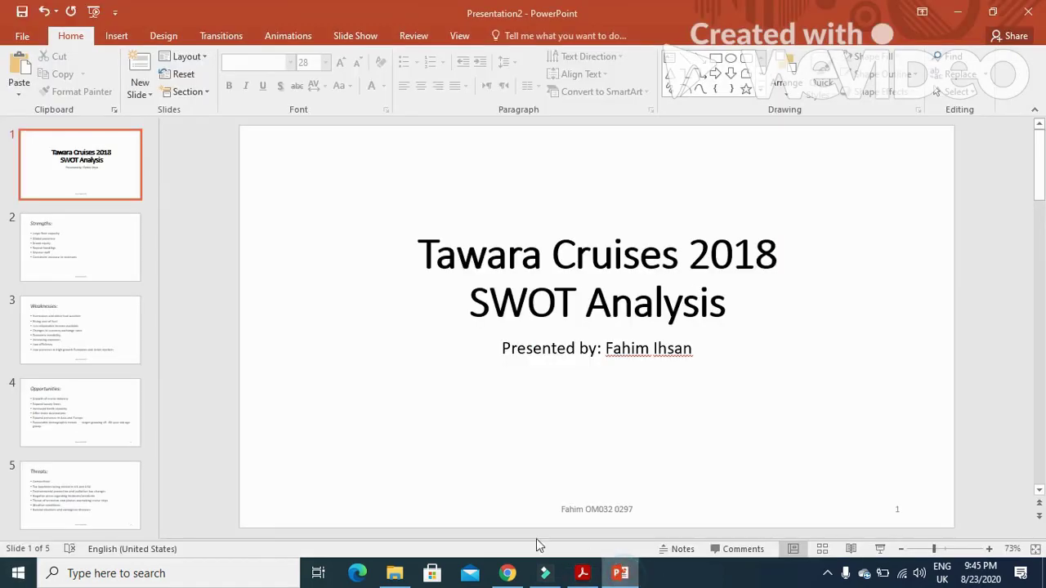
click(108, 505)
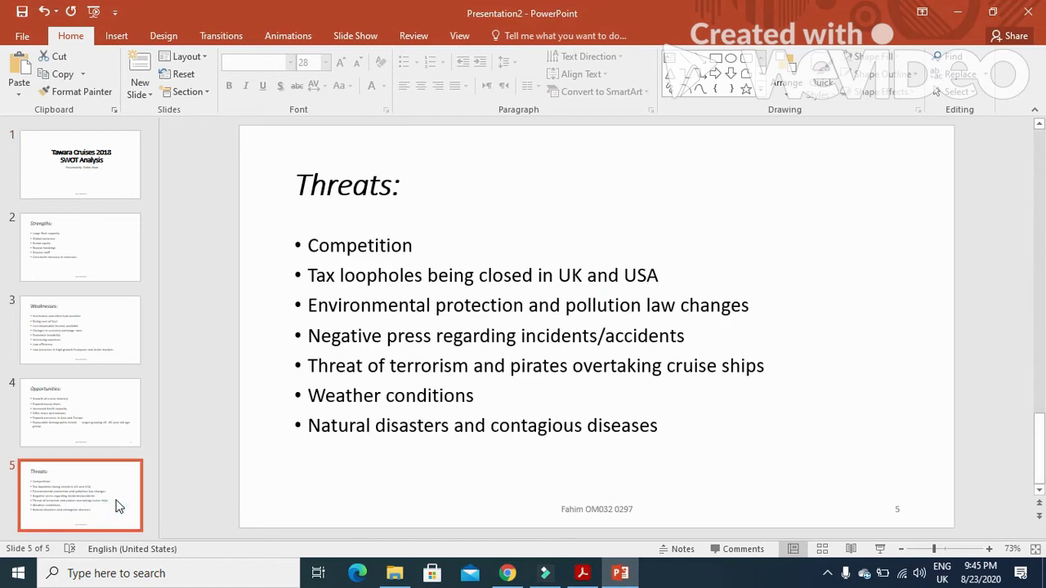
click(455, 37)
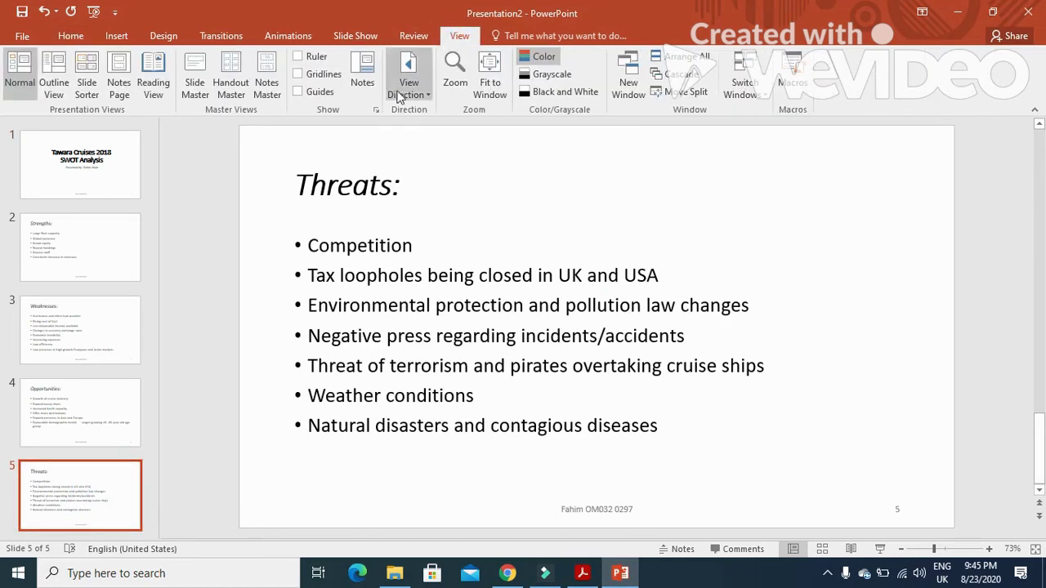
click(122, 76)
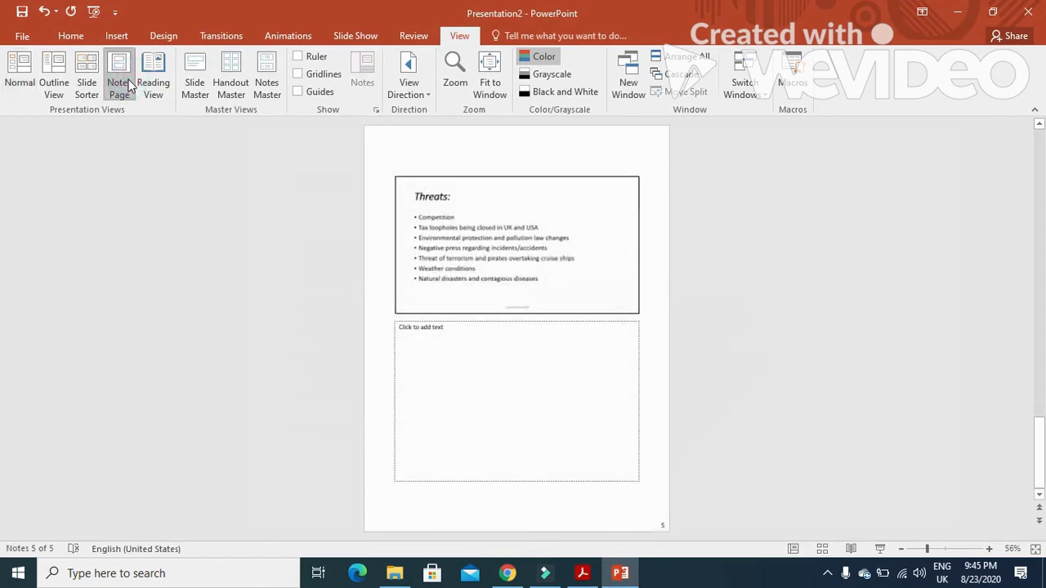
click(465, 330)
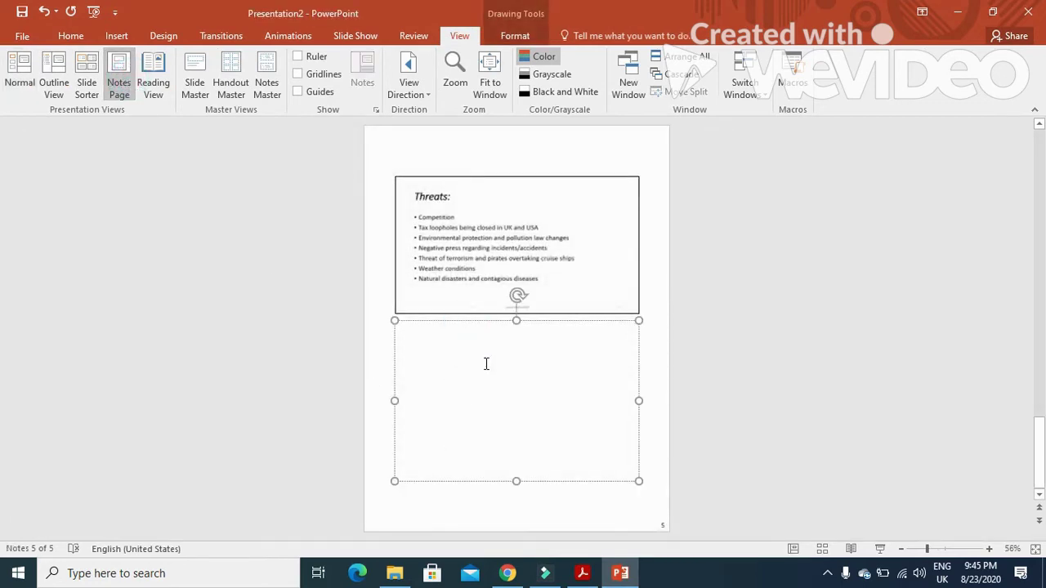
key(ctrl+v)
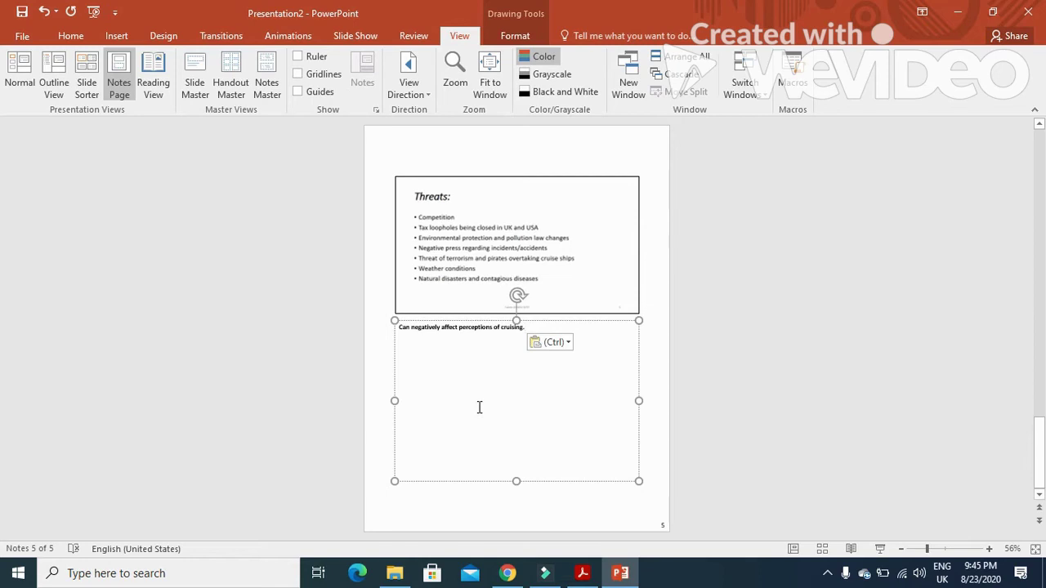
Read the next exam instruction in the PDF and return to PowerPoint.
click(583, 573)
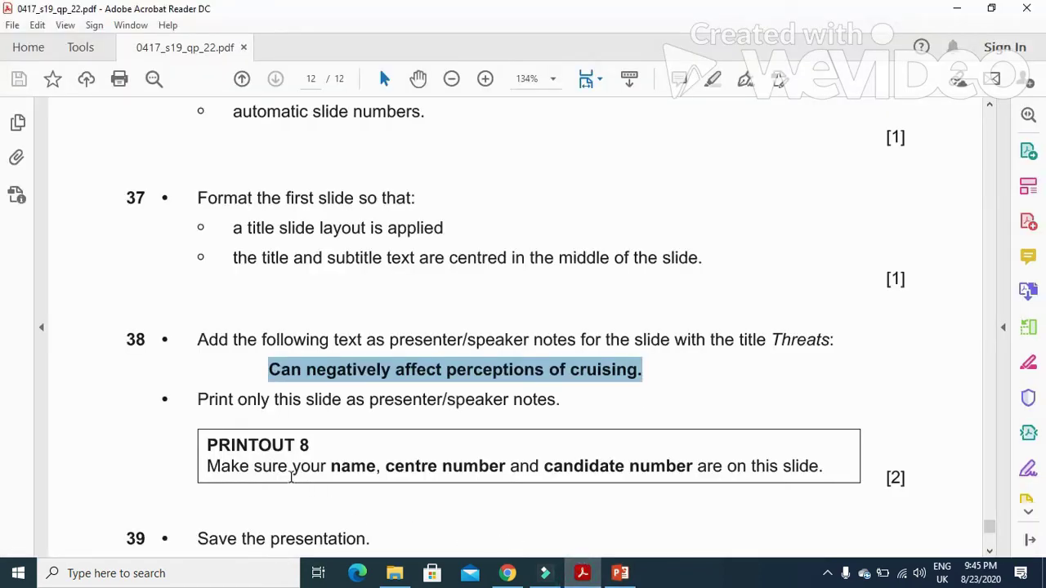
drag(199, 400, 562, 407)
key(alt+Tab)
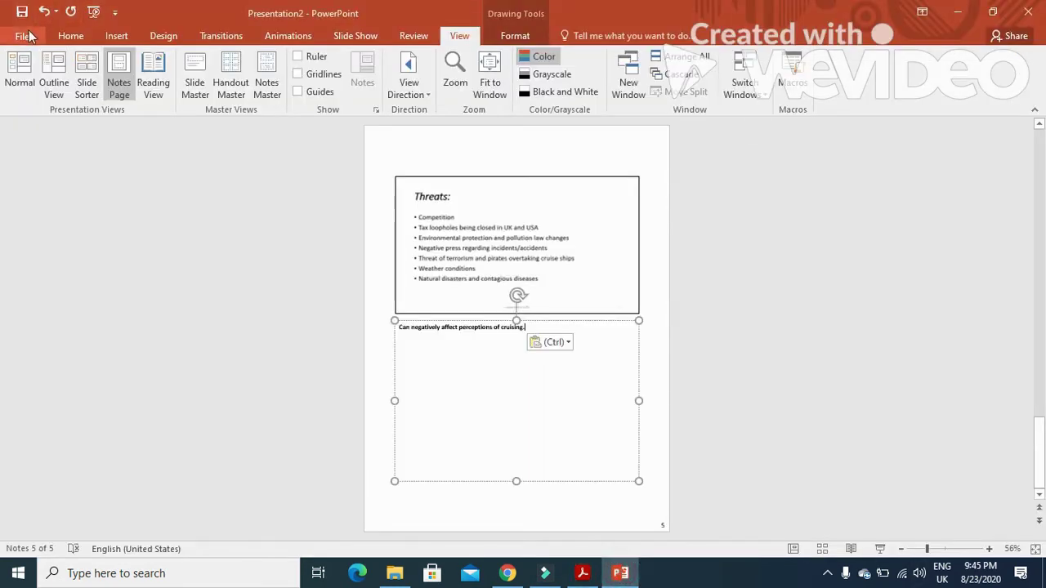
Set the print layout to Notes Pages in the print preview.
click(22, 36)
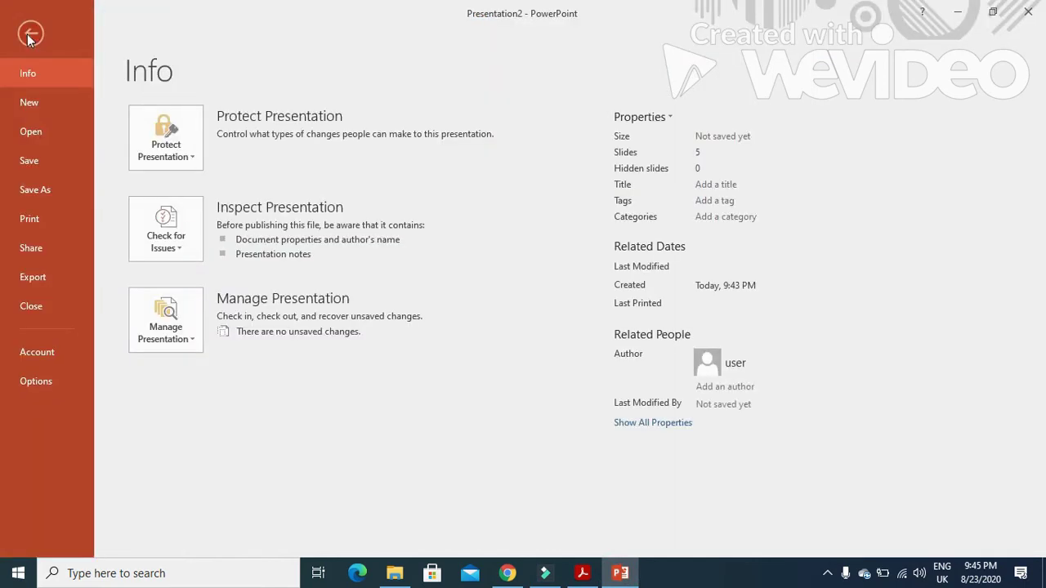
click(41, 217)
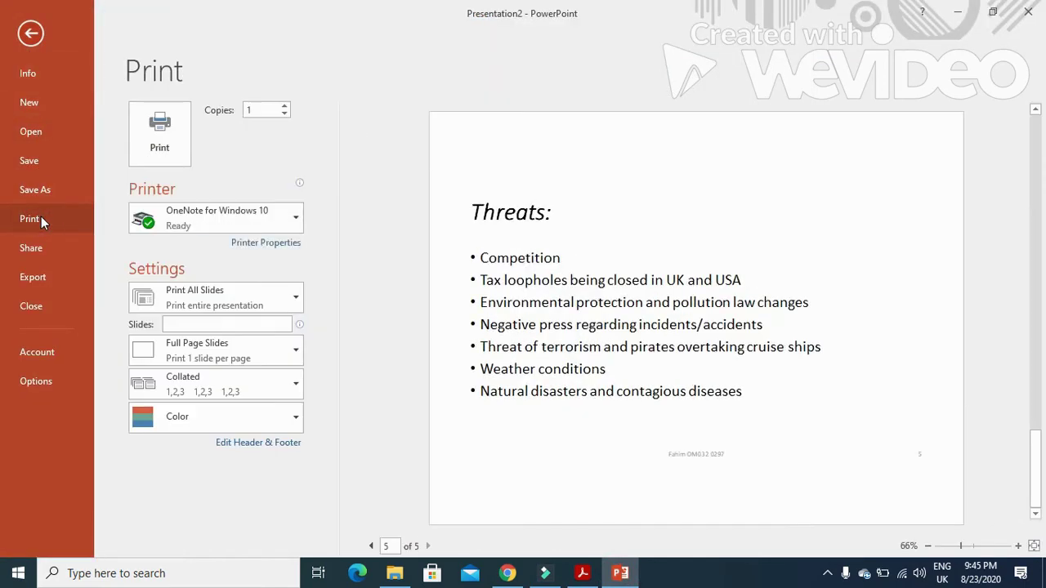
click(241, 351)
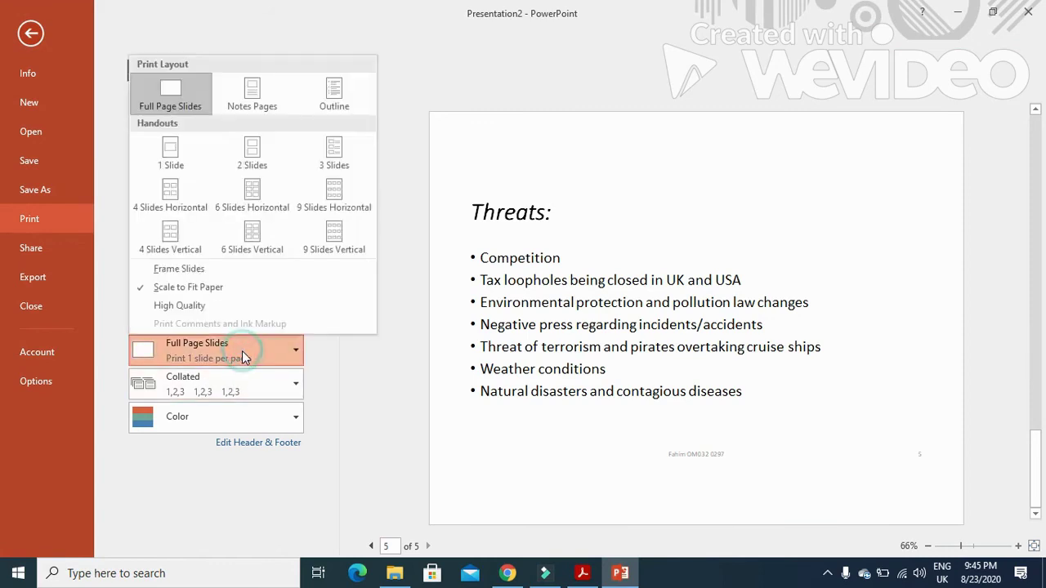
click(251, 96)
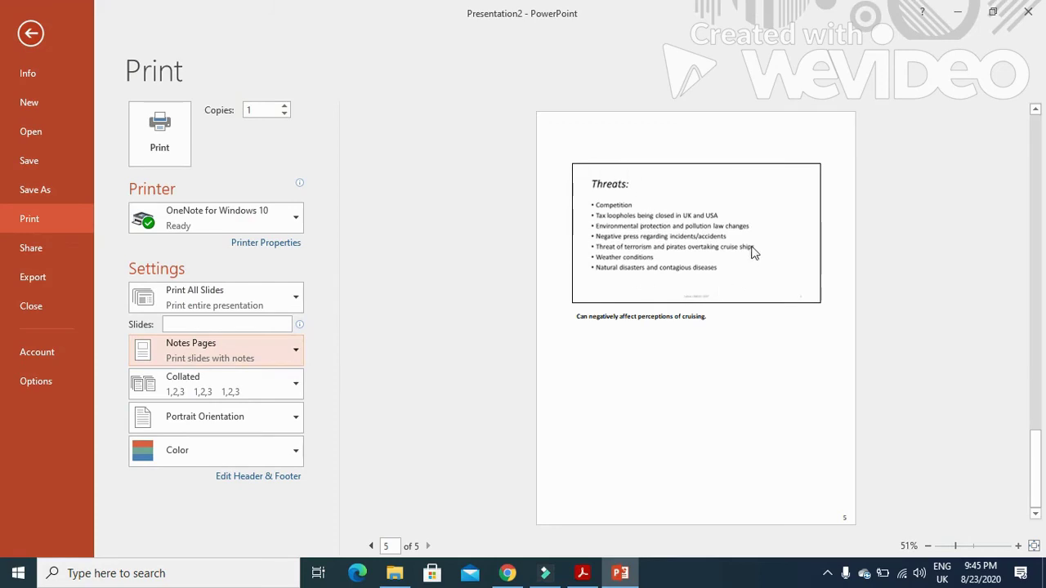
Read the exam's save and six-slide handout printing instructions, then return to the print preview.
click(583, 573)
scroll(392, 463, down, 5)
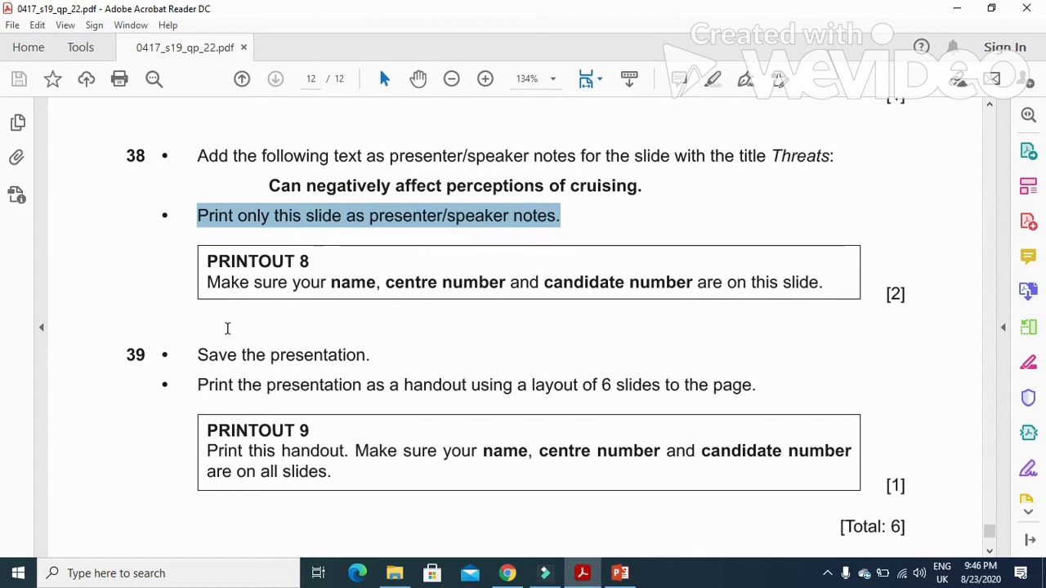
drag(190, 354, 370, 358)
drag(192, 384, 760, 401)
click(620, 573)
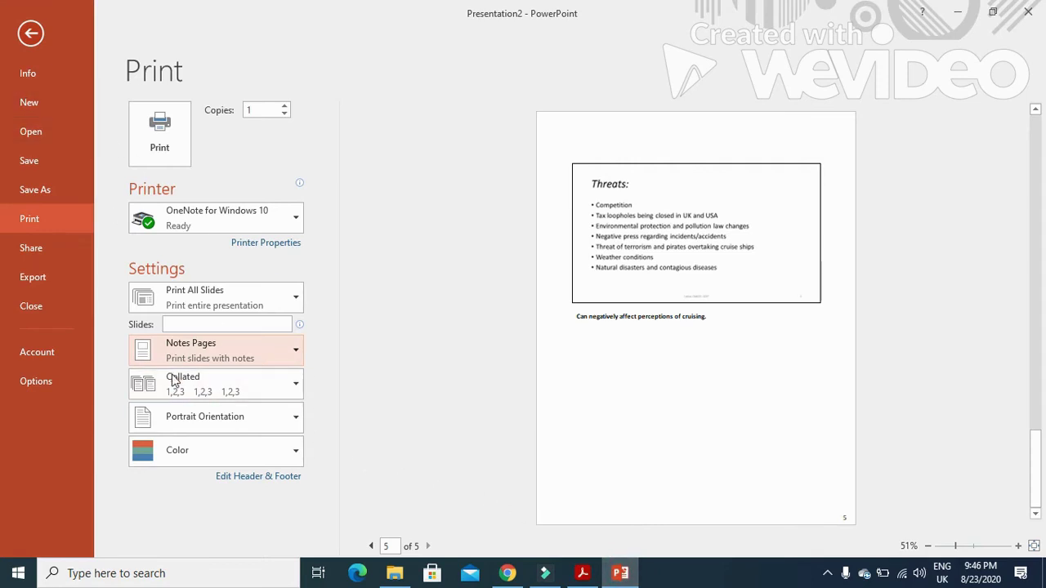
Check the exam paper, then set the print layout to Handouts, 6 Slides Horizontal.
click(295, 353)
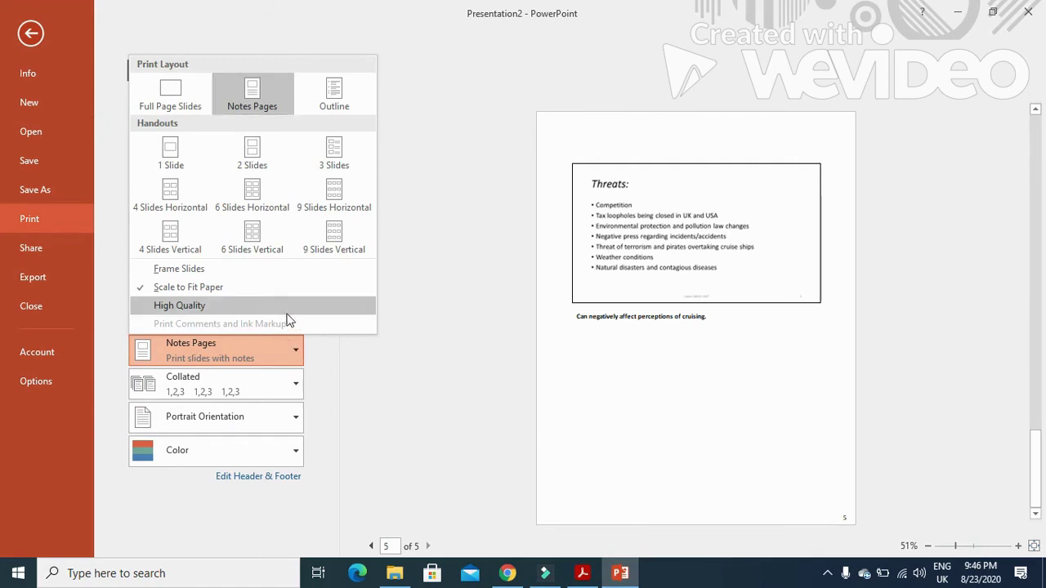
click(572, 573)
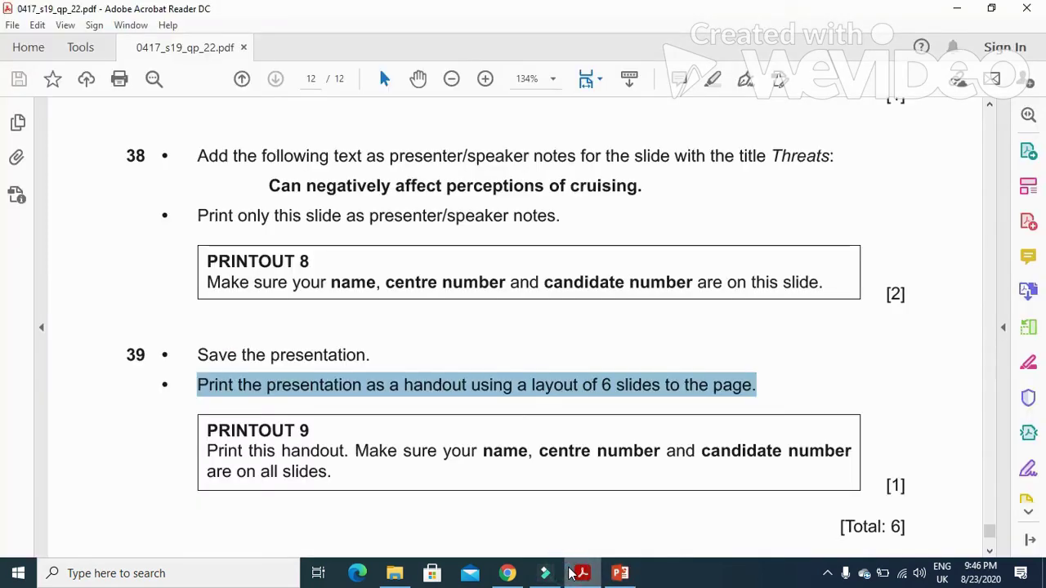
click(572, 573)
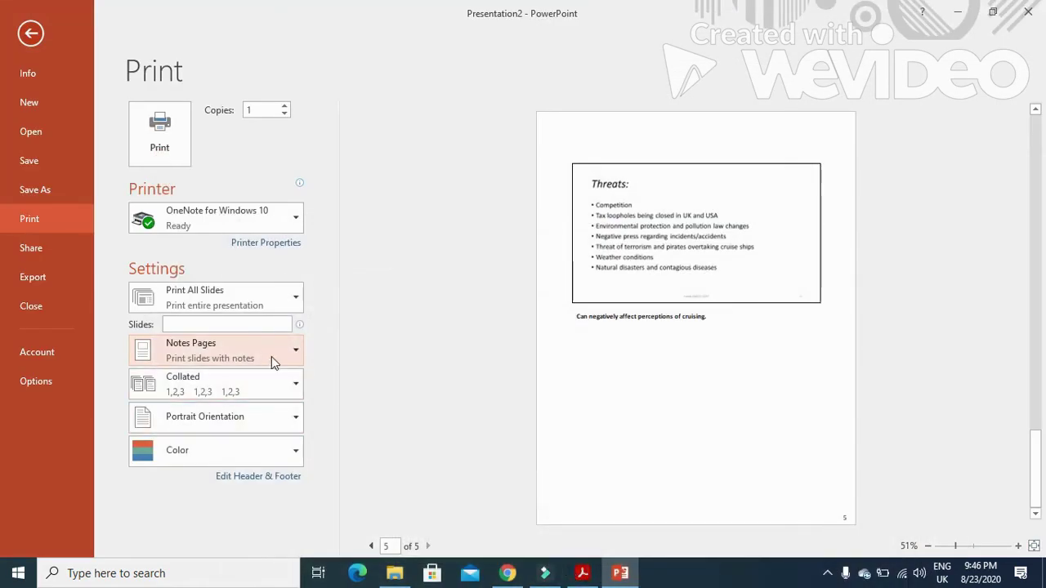
click(271, 357)
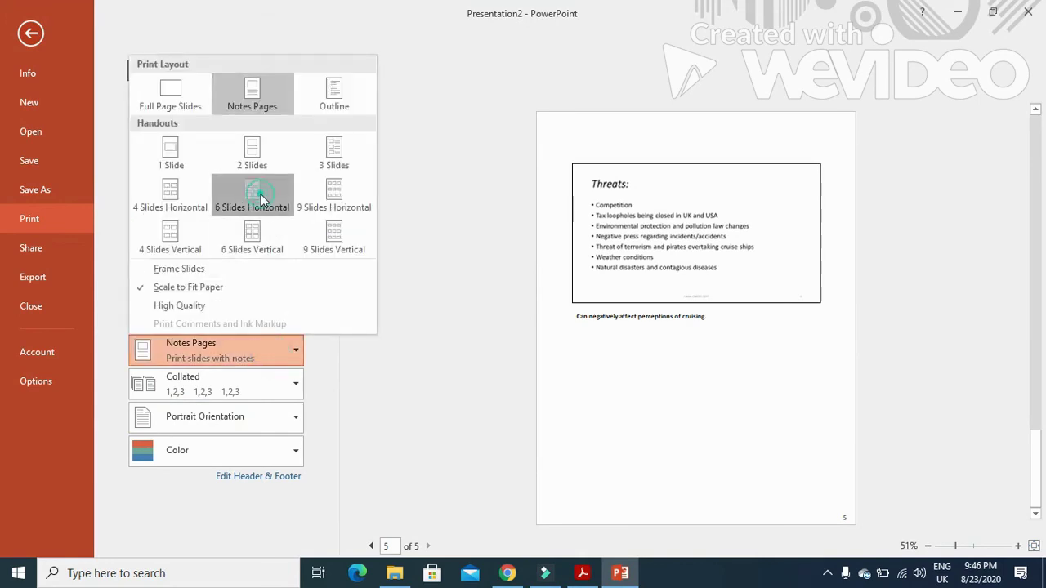
click(263, 202)
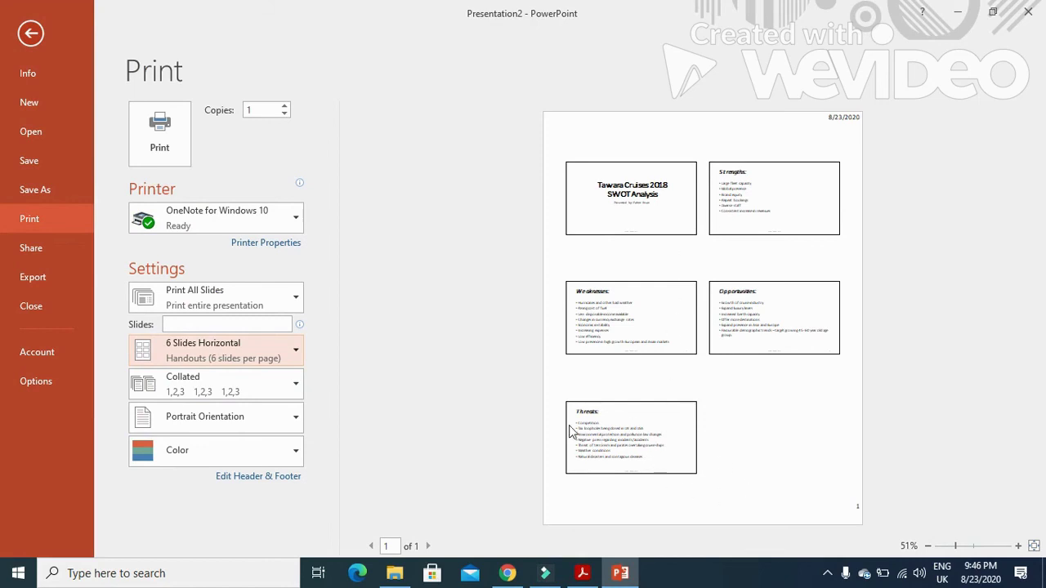
Bring the exam PDF forward and scroll to question 39's handout printing instruction.
click(583, 572)
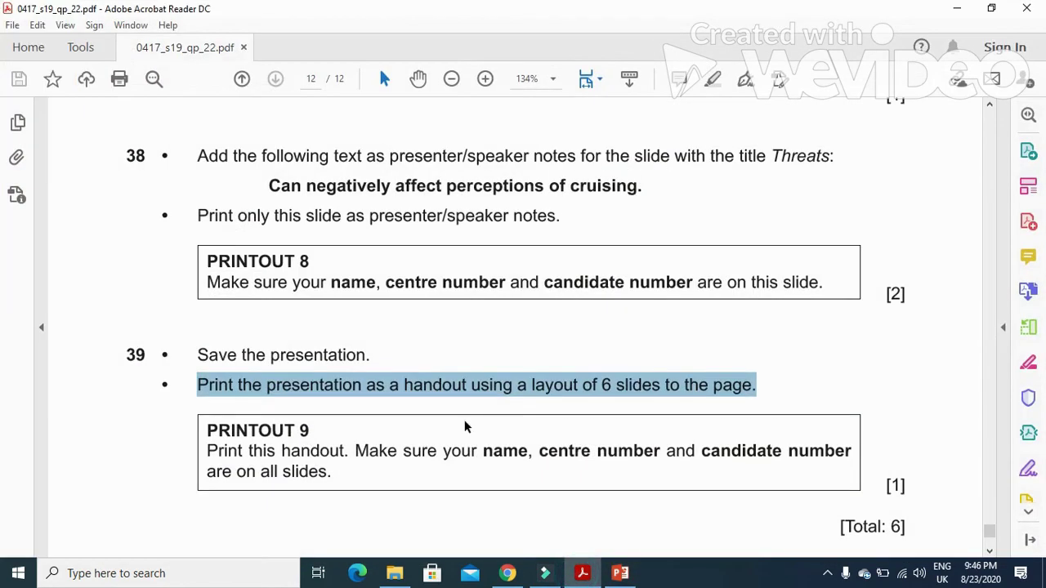
scroll(388, 428, down, 3)
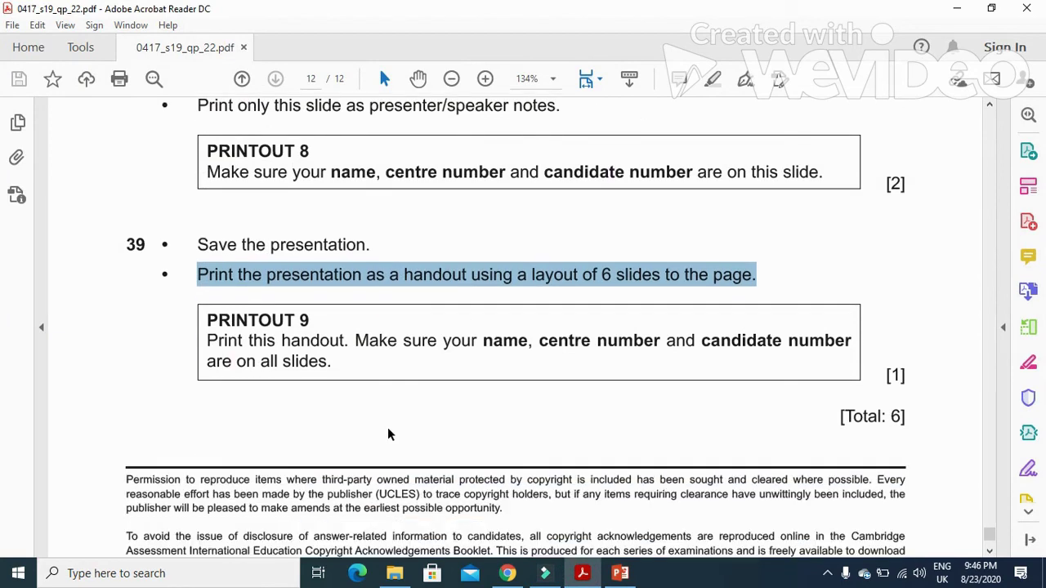
scroll(387, 428, up, 2)
scroll(387, 429, up, 1)
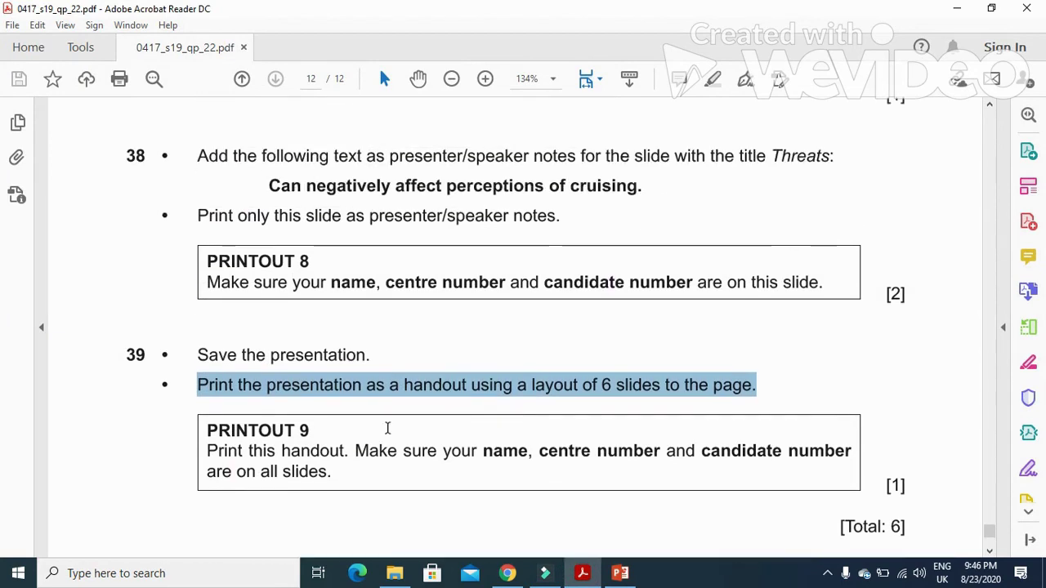